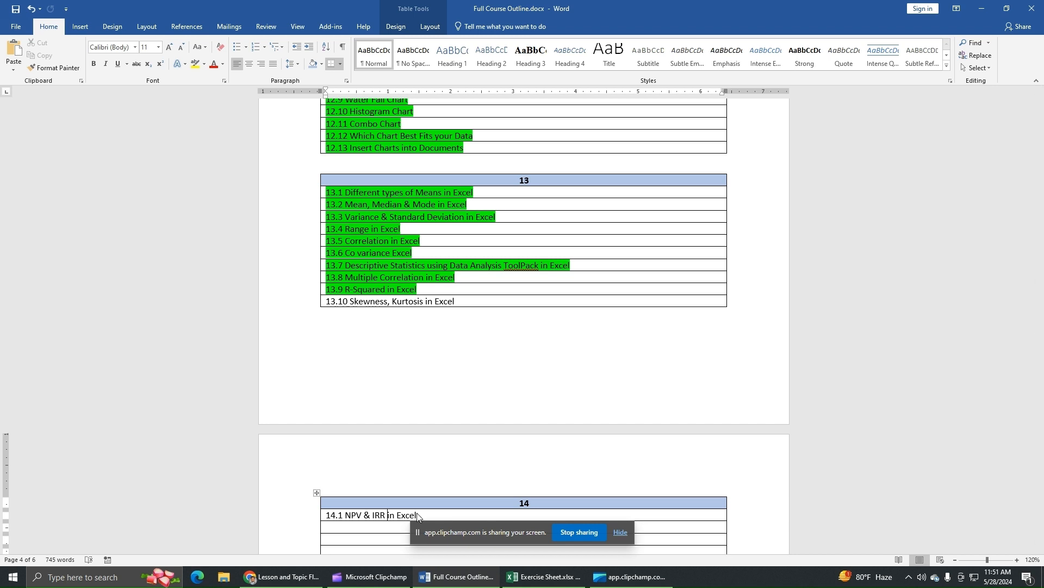
# - Switch to the Exercise Sheet workbook in Excel and examine the years, expected cash flows and net present value label on sheet 14
pyautogui.click(543, 577)
pyautogui.moveTo(99, 133); pyautogui.dragTo(152, 190)
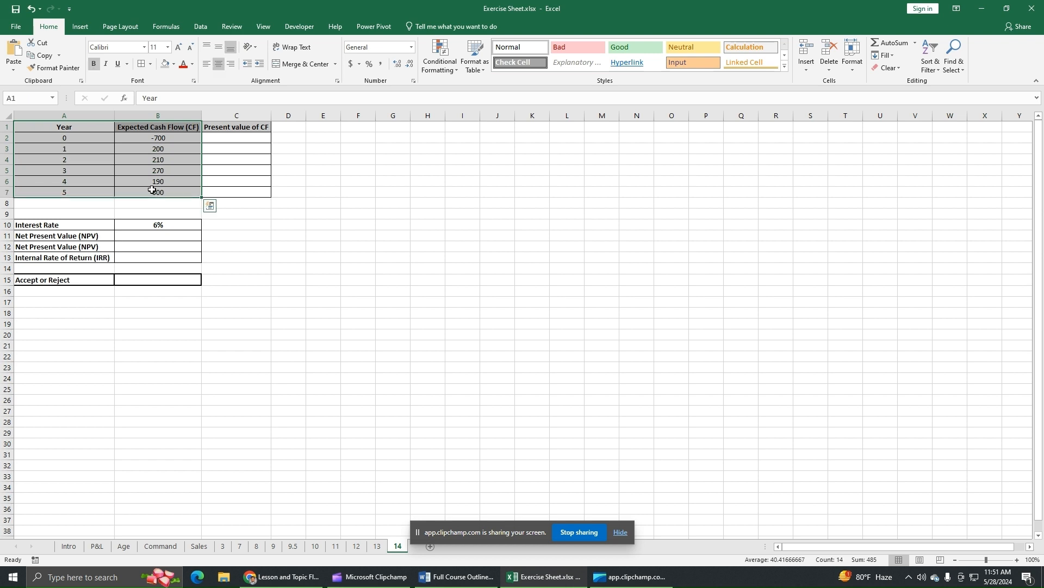
pyautogui.click(82, 127)
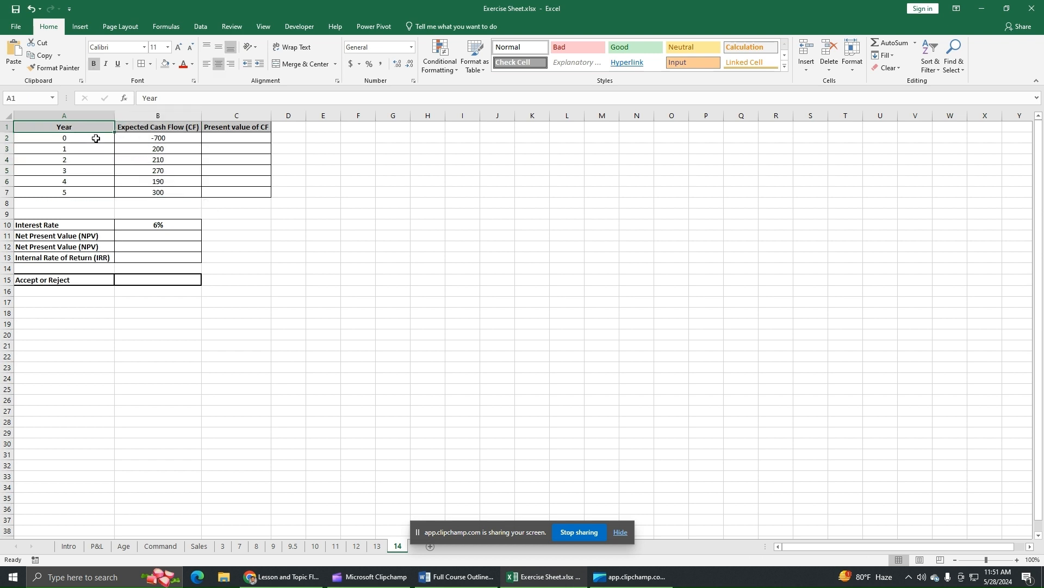
pyautogui.click(96, 139)
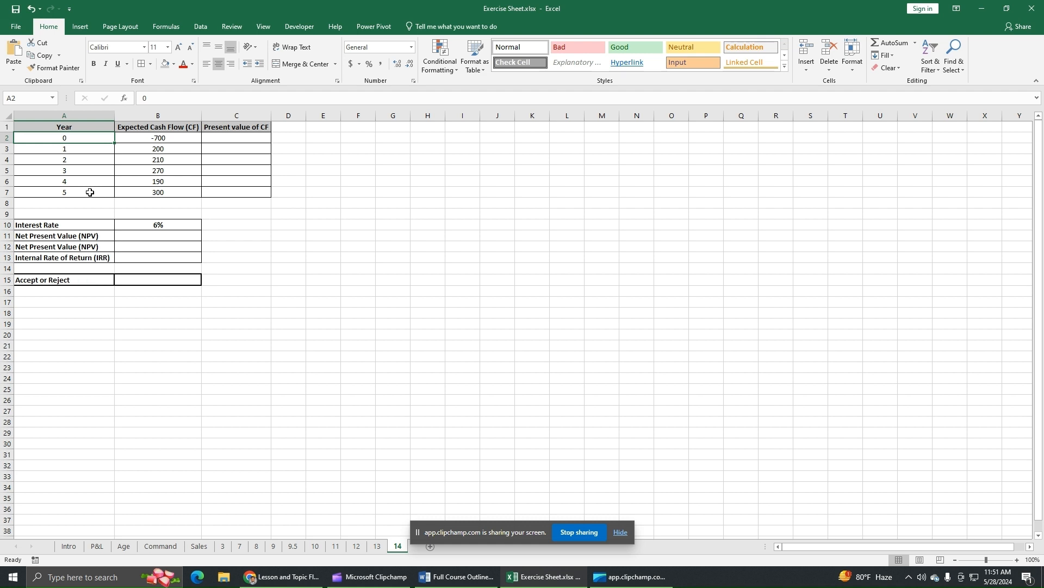
pyautogui.click(93, 149)
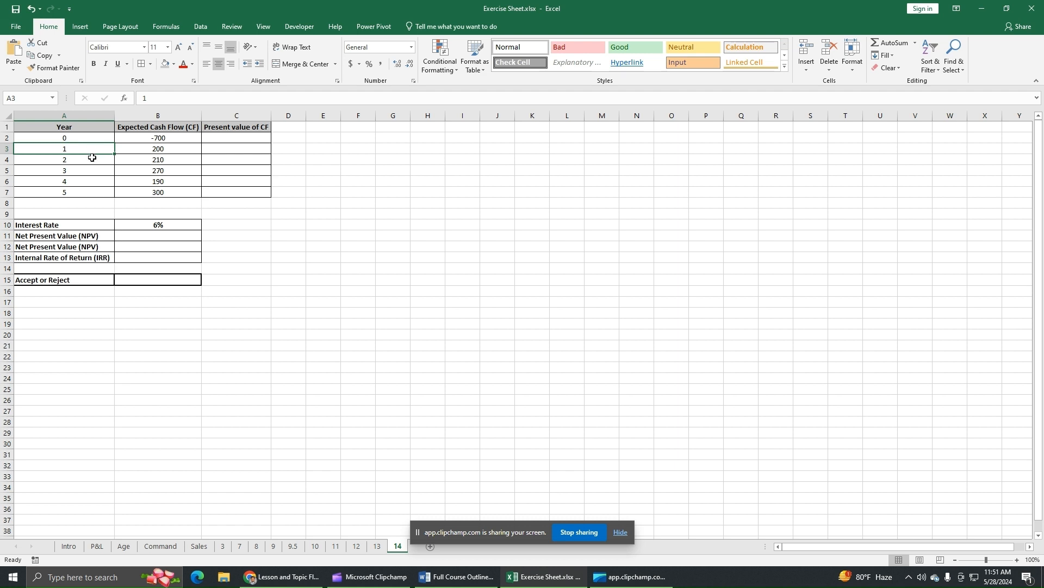
pyautogui.click(92, 160)
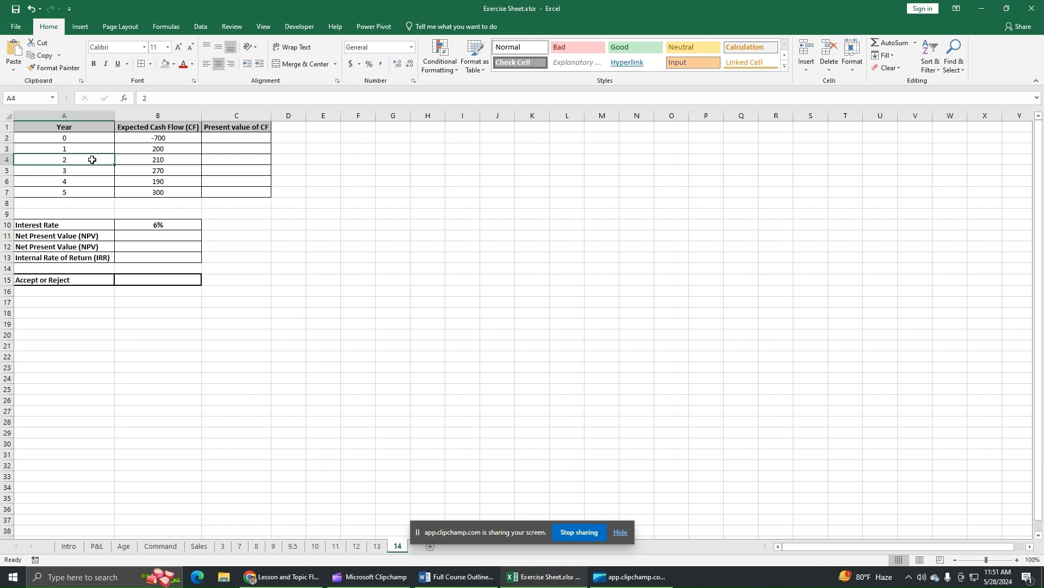
pyautogui.click(93, 192)
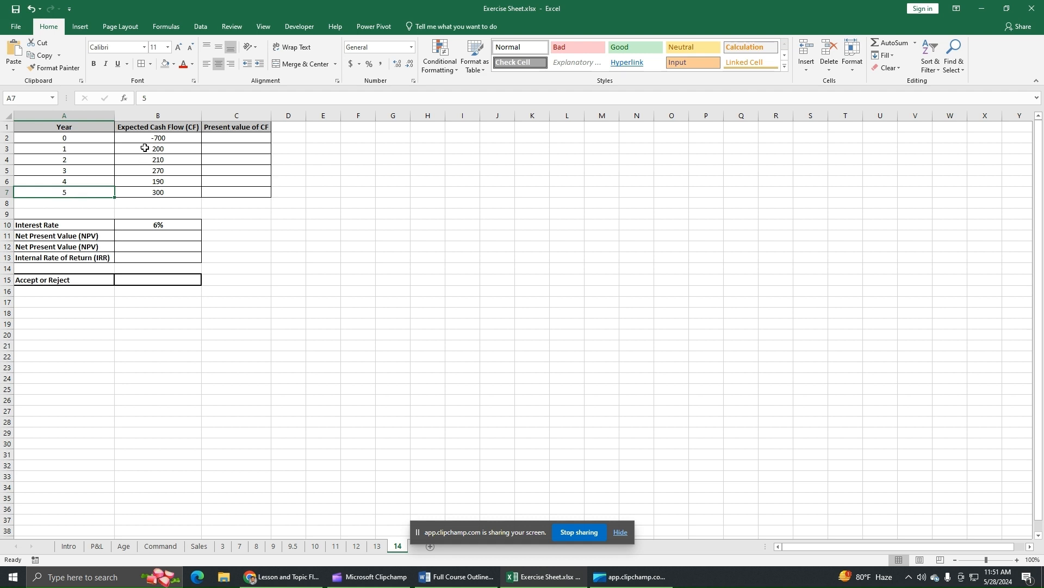
pyautogui.click(167, 129)
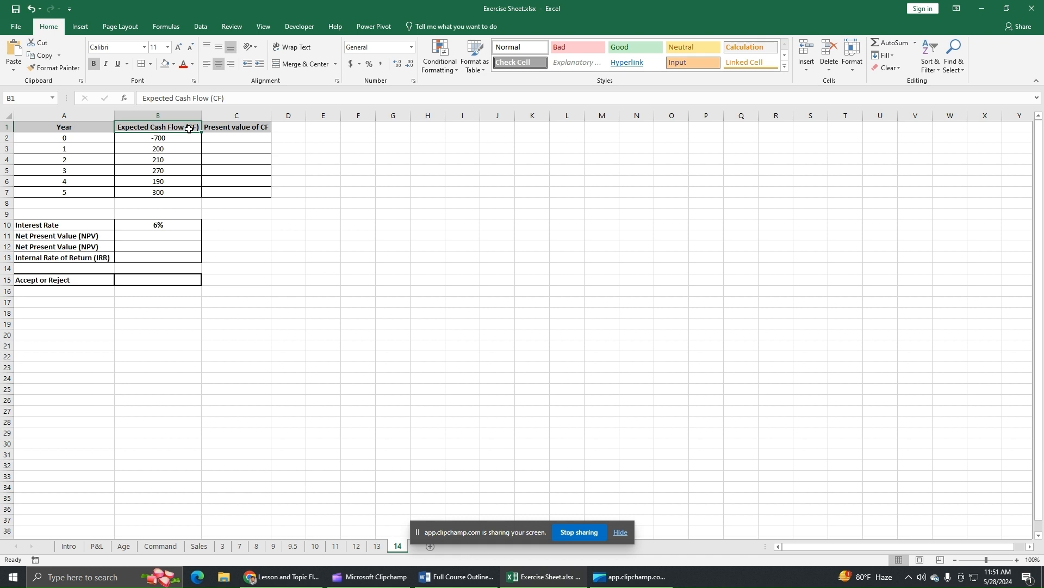
pyautogui.click(93, 150)
pyautogui.click(89, 161)
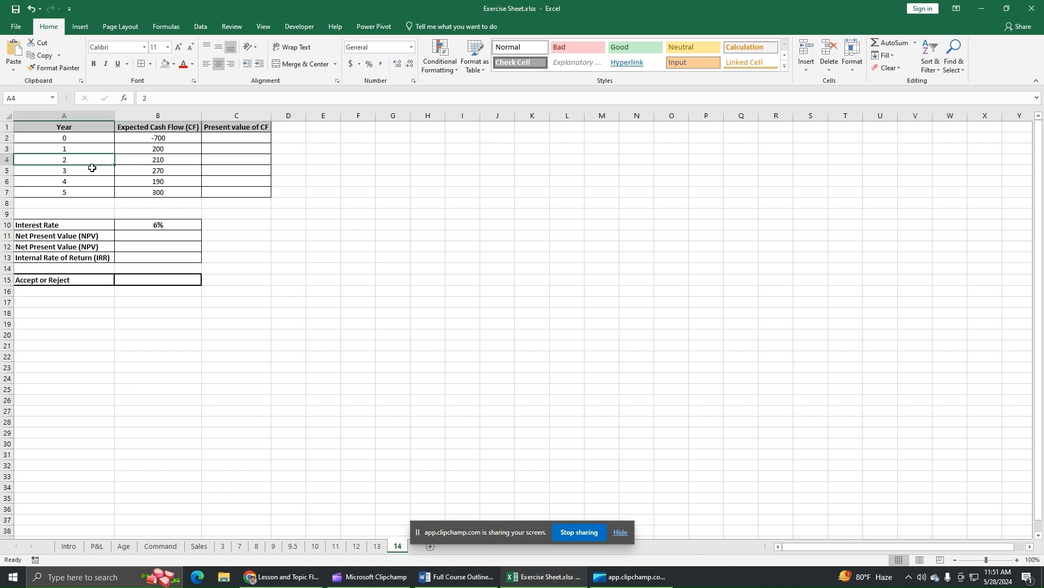
pyautogui.click(155, 140)
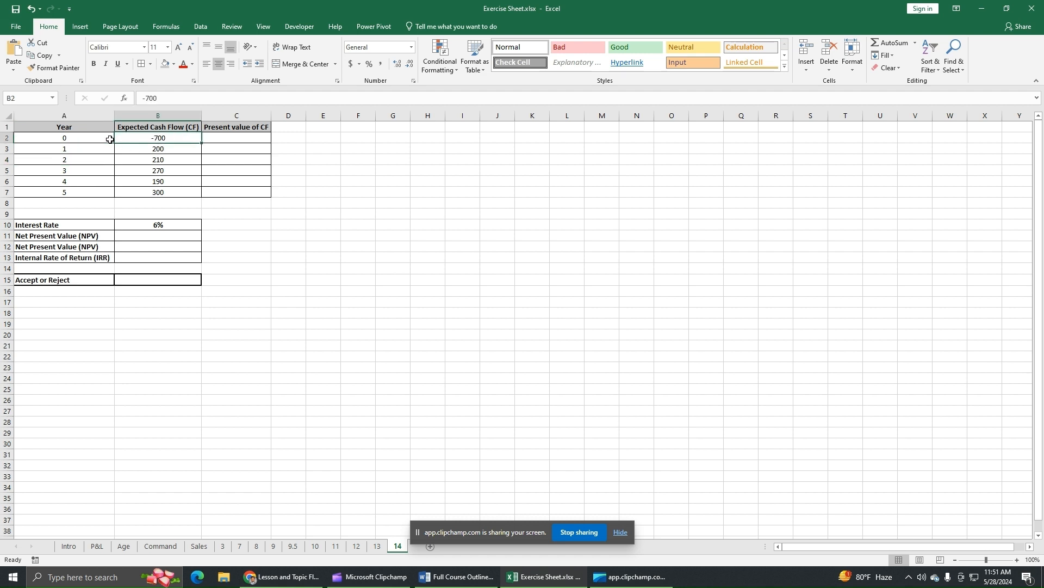
pyautogui.click(110, 139)
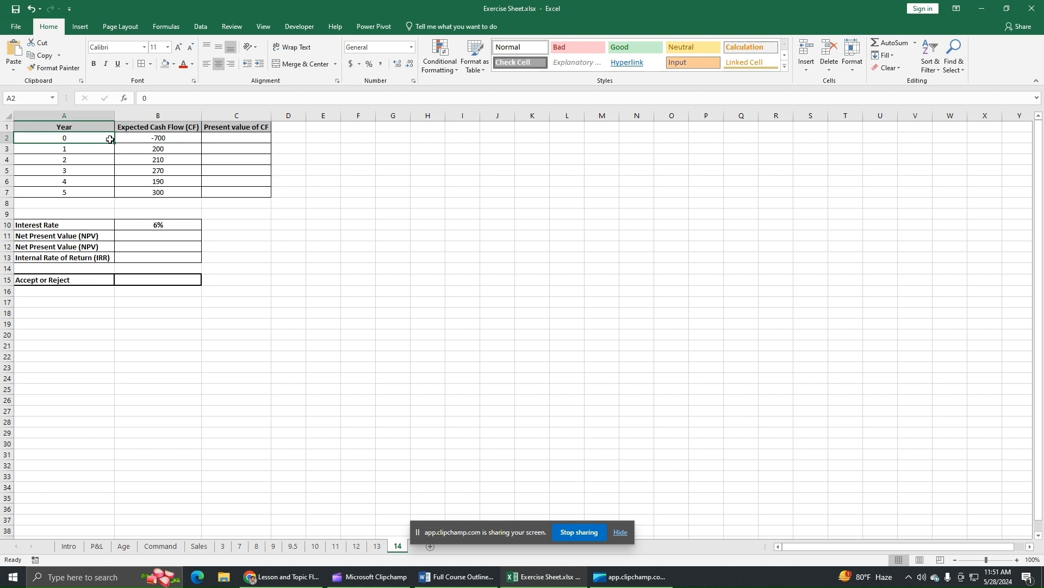
pyautogui.click(169, 140)
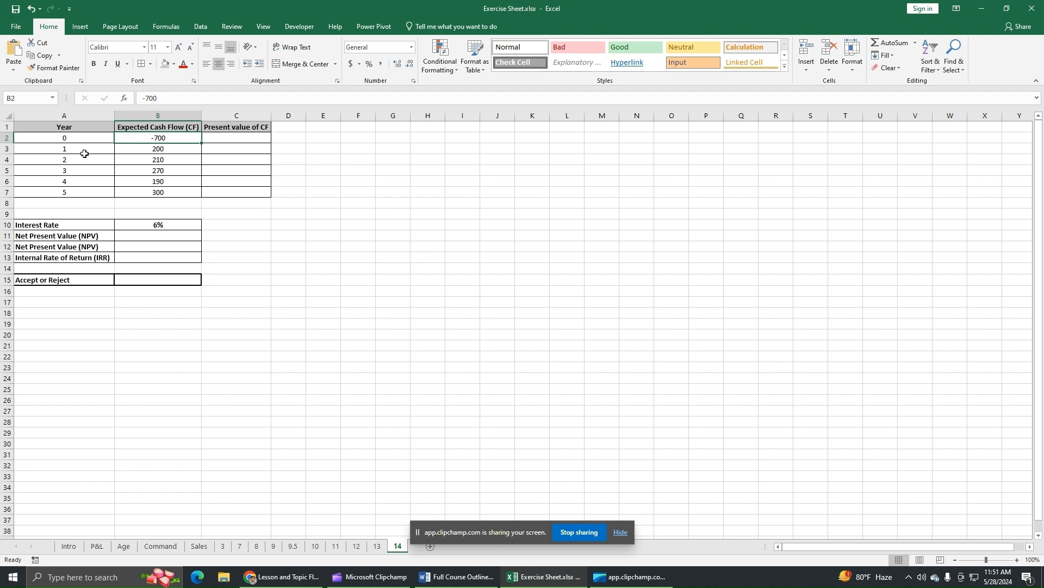
pyautogui.click(124, 150)
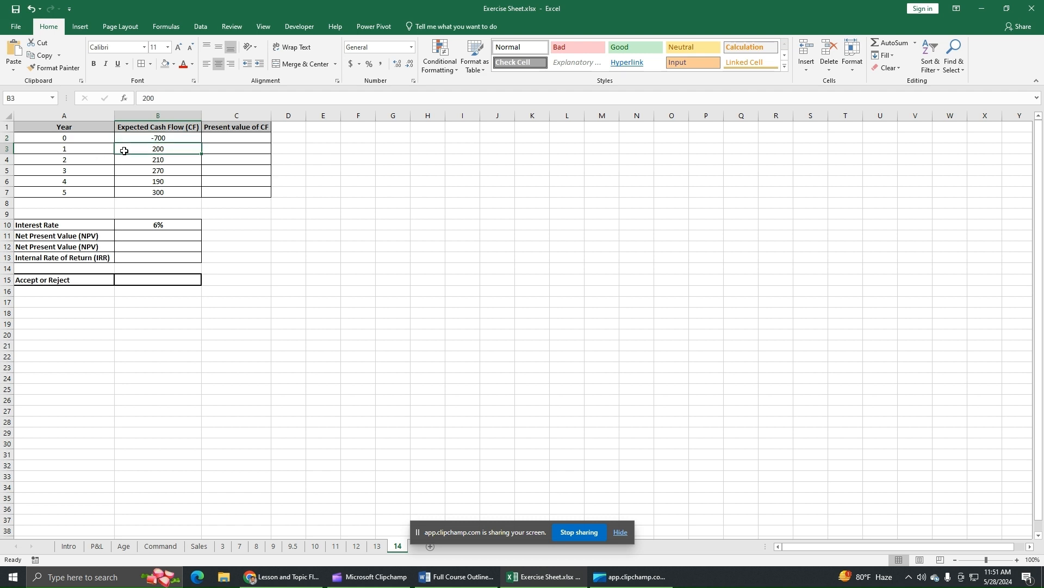
pyautogui.click(101, 162)
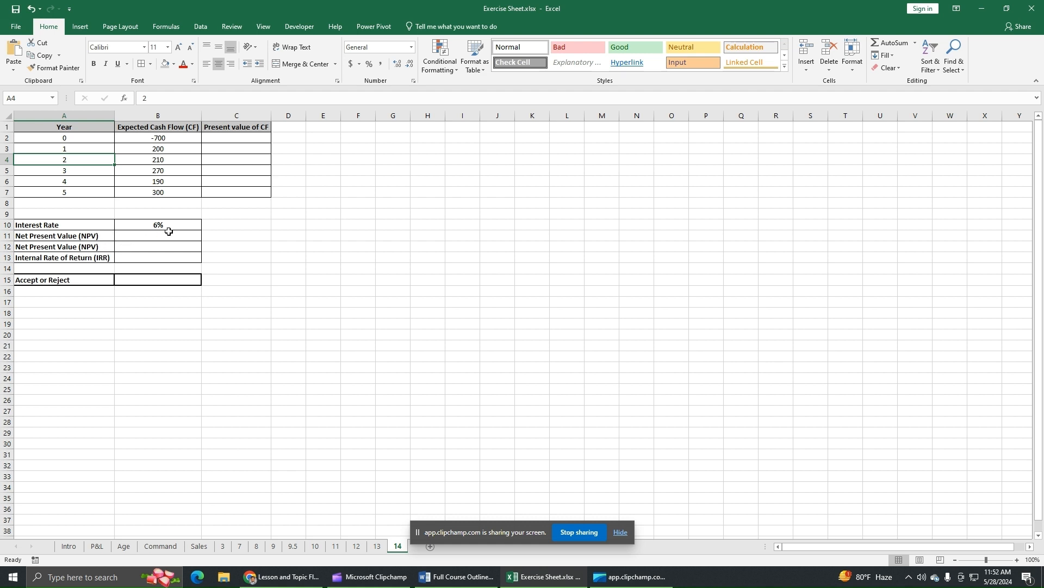
pyautogui.click(93, 236)
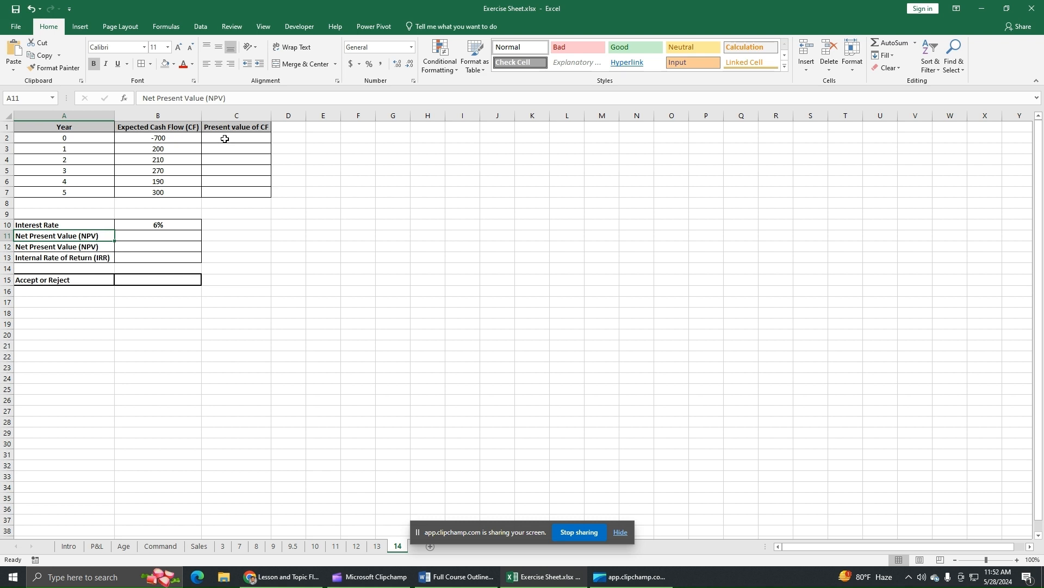
pyautogui.click(185, 140)
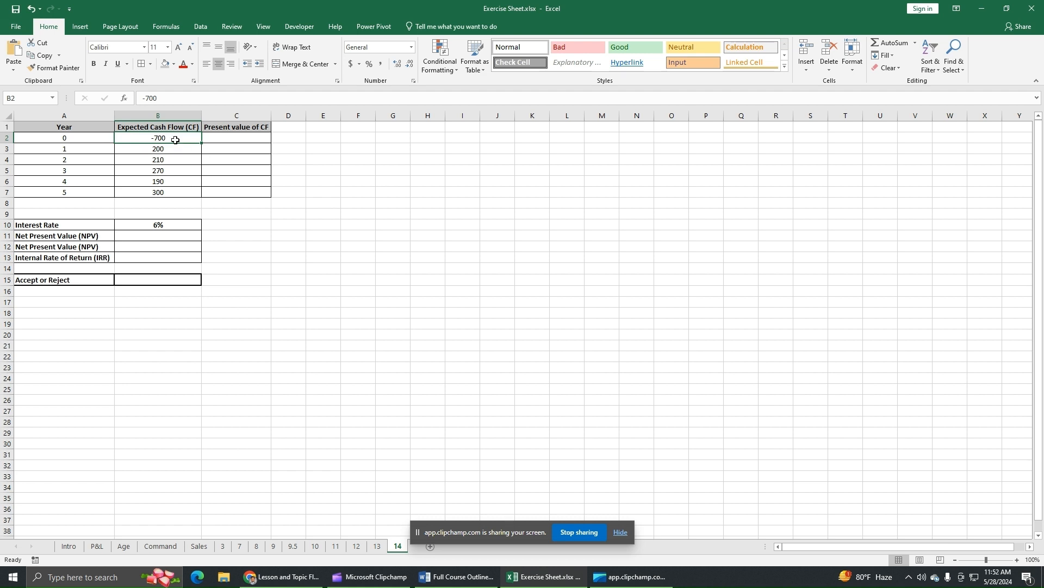
# - Enter a formula in cell D2 that references the year 0 cash flow in B2
pyautogui.click(296, 138)
pyautogui.write('=')
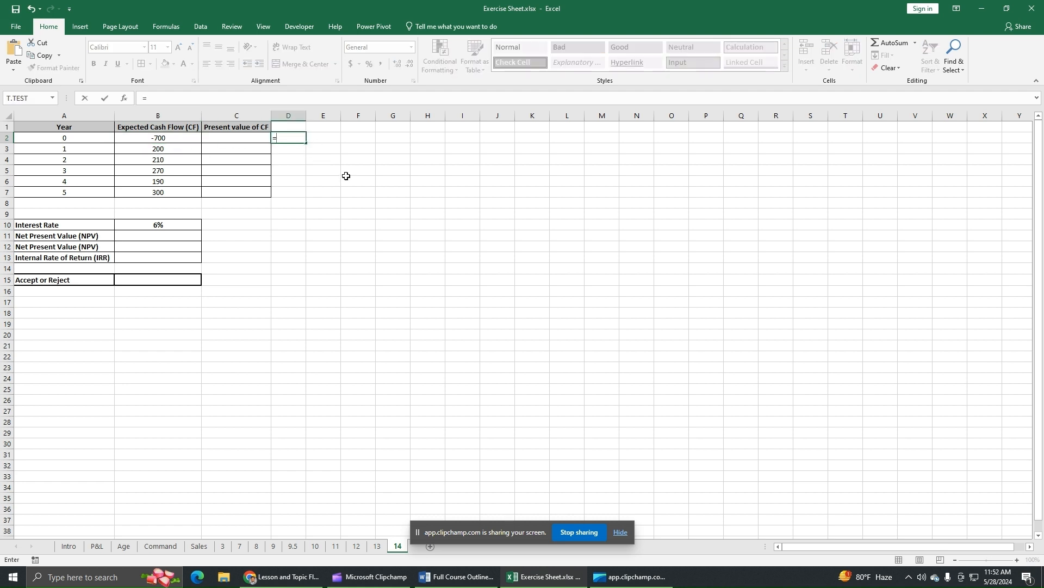
pyautogui.click(185, 137)
pyautogui.press('Return')
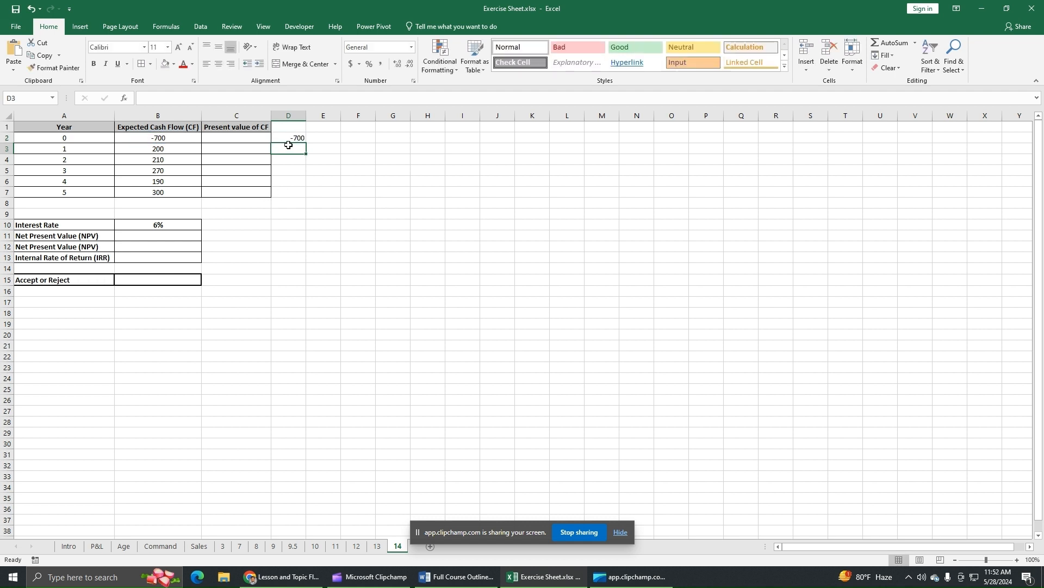
# - Clear the trial reference formula from cell D2
pyautogui.click(251, 138)
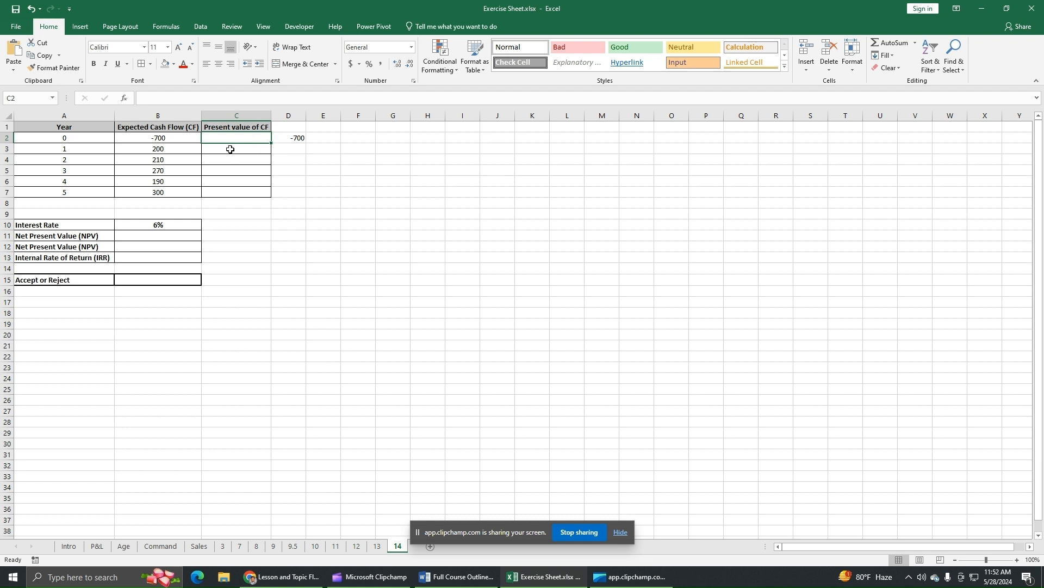
pyautogui.click(297, 138)
pyautogui.click(901, 68)
pyautogui.click(898, 87)
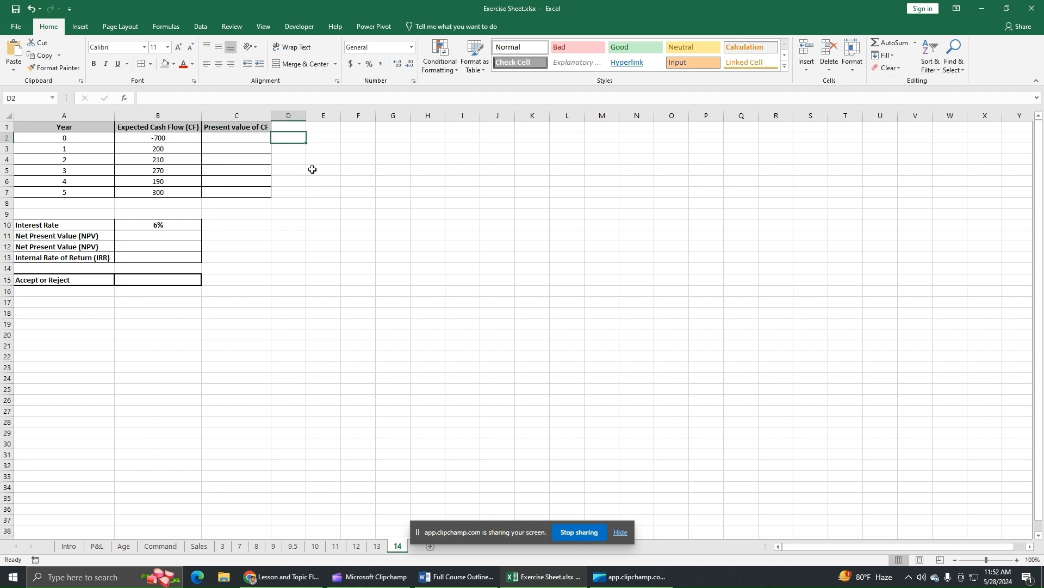
# - Calculate the year 0 present value in C2 with the formula =B2/(1+B10)^A2
pyautogui.click(261, 140)
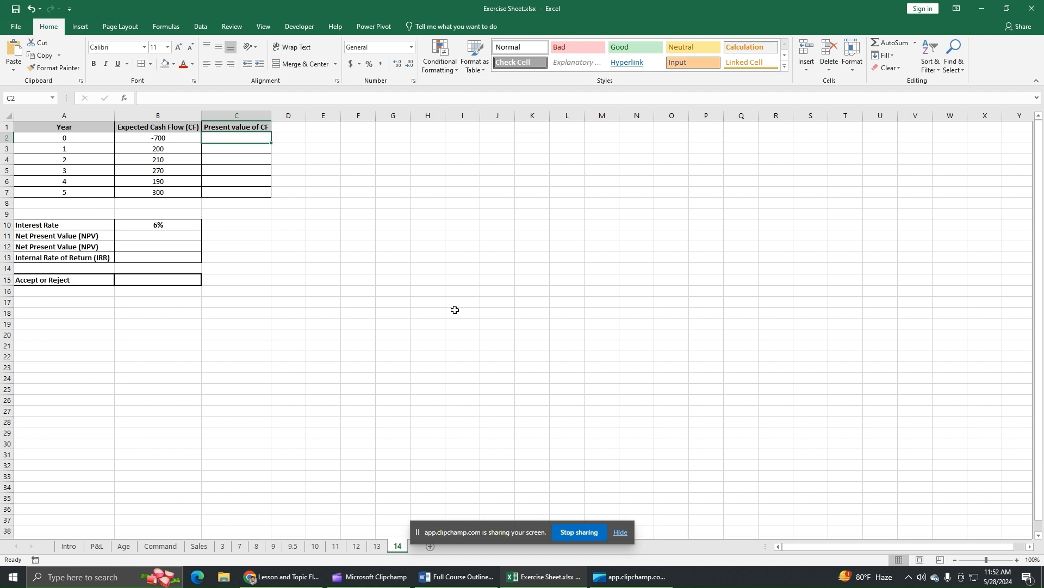
pyautogui.write('=')
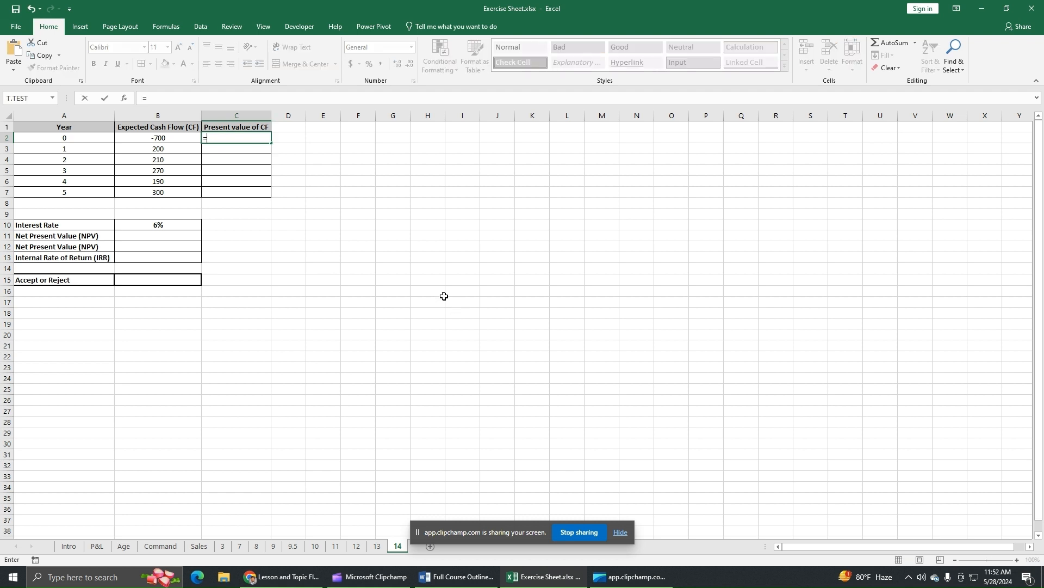
pyautogui.click(184, 139)
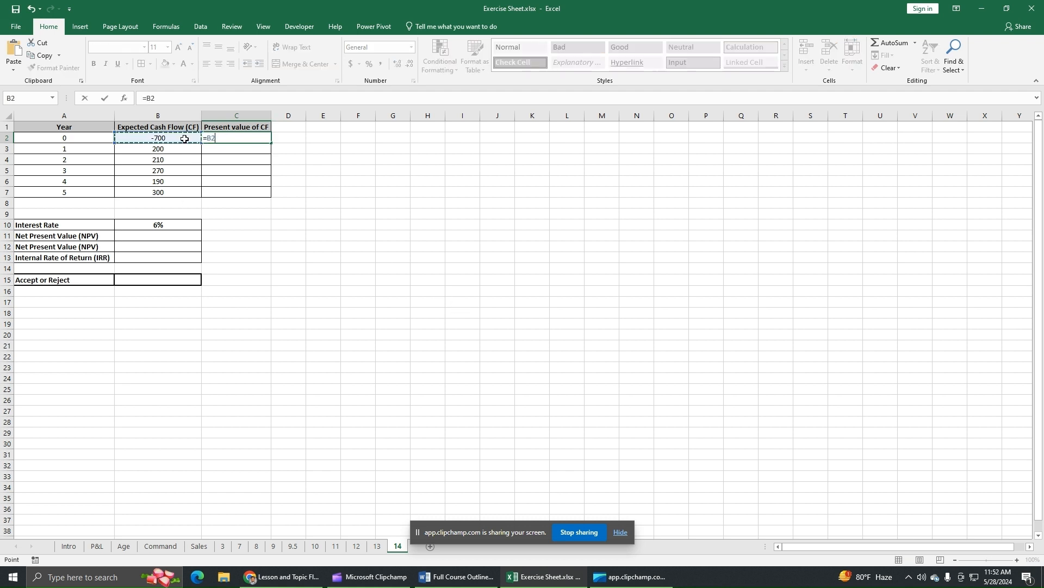
pyautogui.write('/(1+')
pyautogui.click(164, 226)
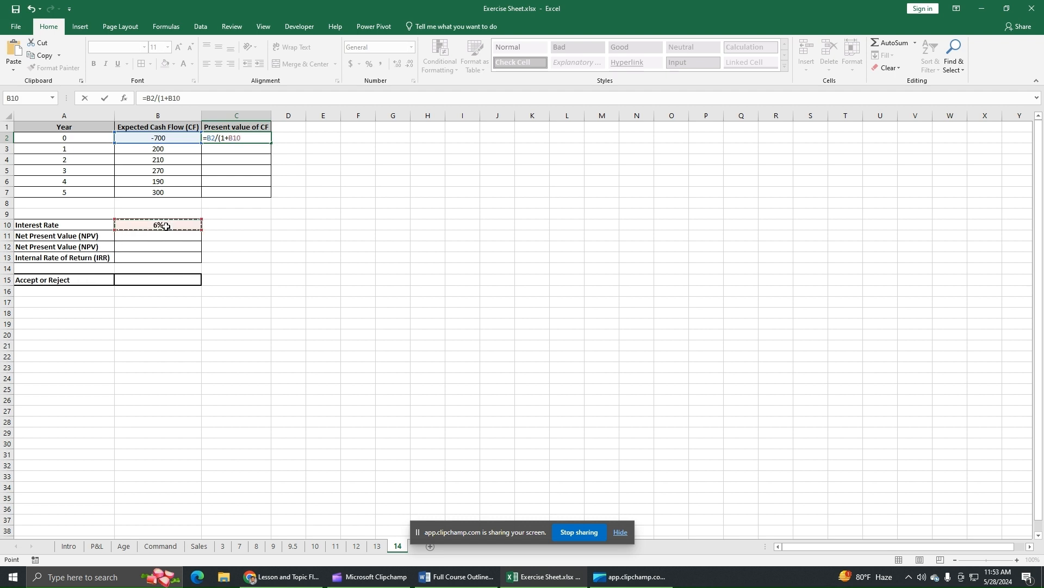
pyautogui.write(')^')
pyautogui.click(100, 137)
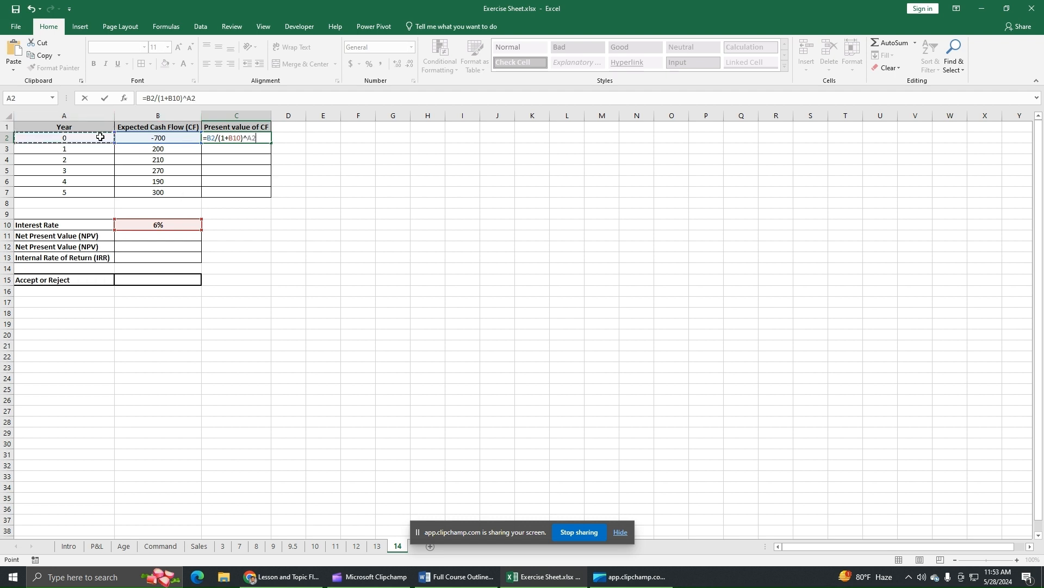
pyautogui.press('Return')
# - Make the interest rate reference in C2's formula absolute as $B$10 and fill the formula down through C7
pyautogui.click(263, 137)
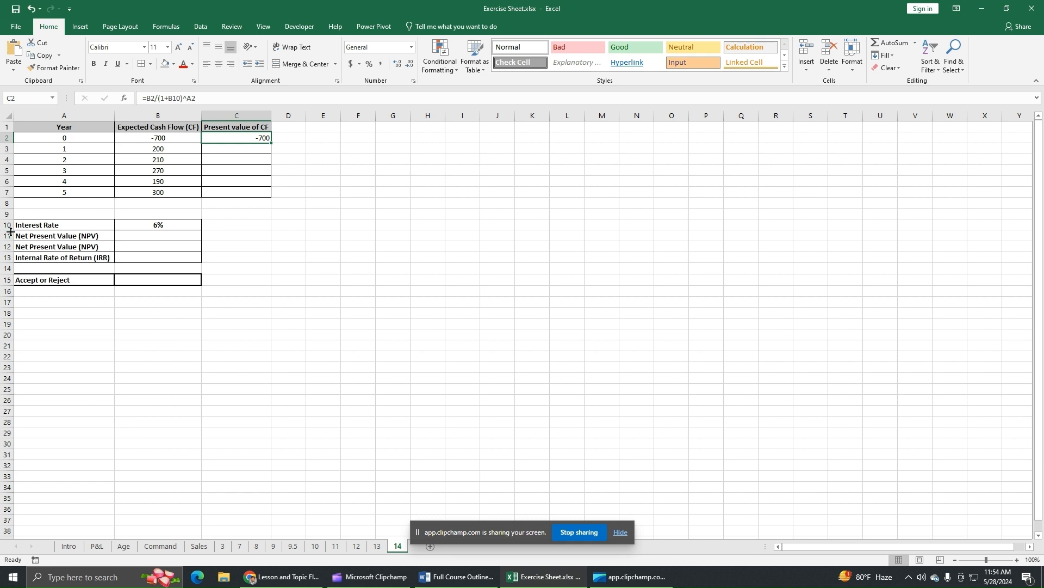
pyautogui.click(173, 99)
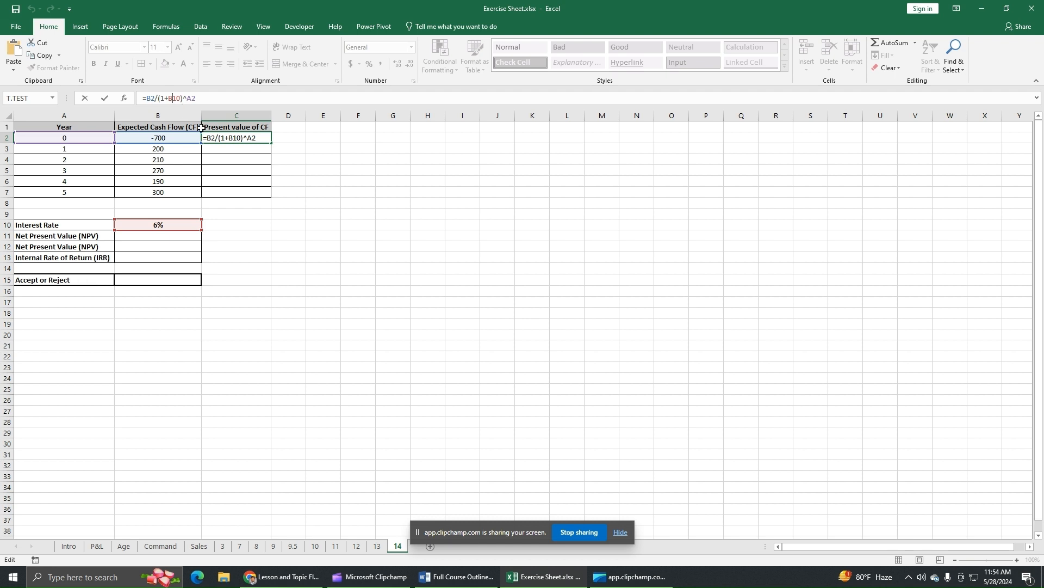
pyautogui.press('F4')
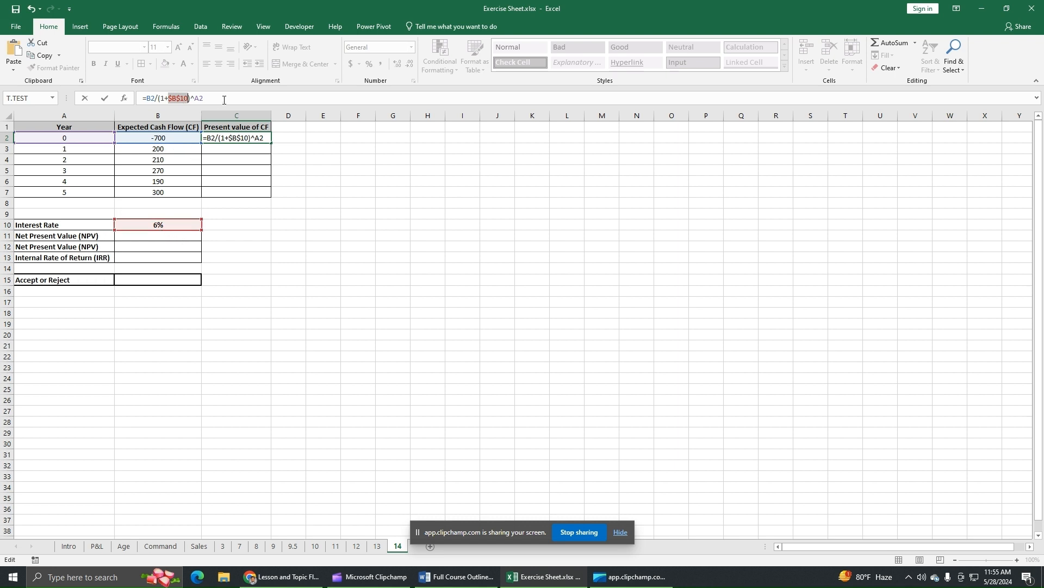
pyautogui.press('Return')
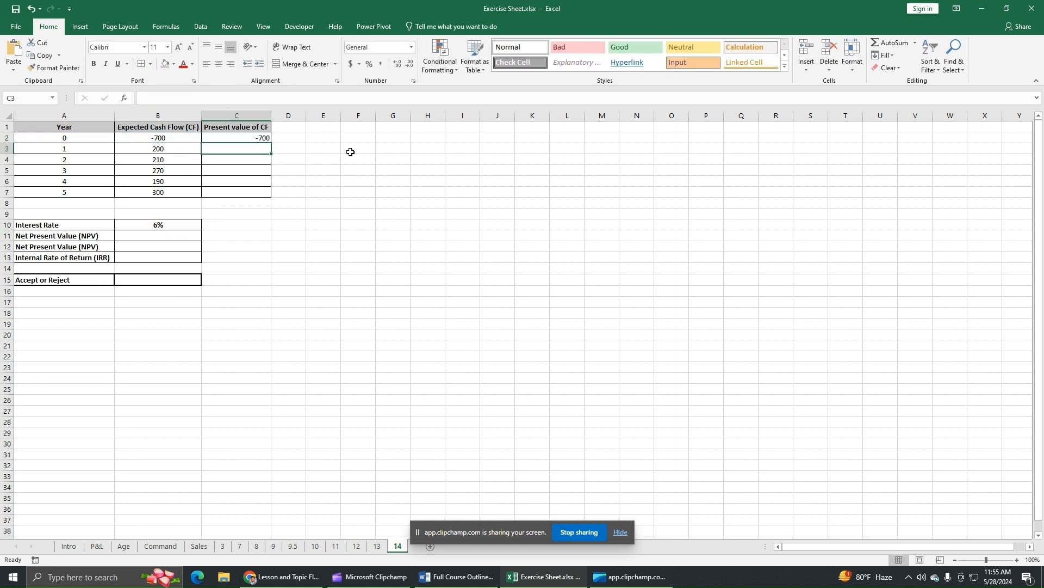
pyautogui.click(263, 139)
pyautogui.moveTo(271, 143); pyautogui.dragTo(271, 194)
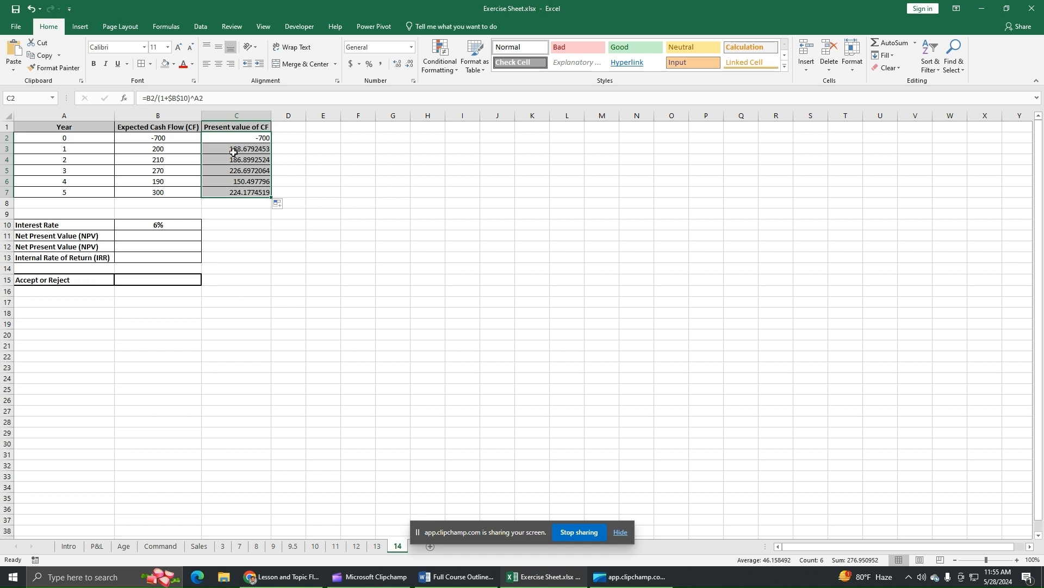
# - Reduce the present values in C2:C7 to two decimal places
pyautogui.click(409, 66)
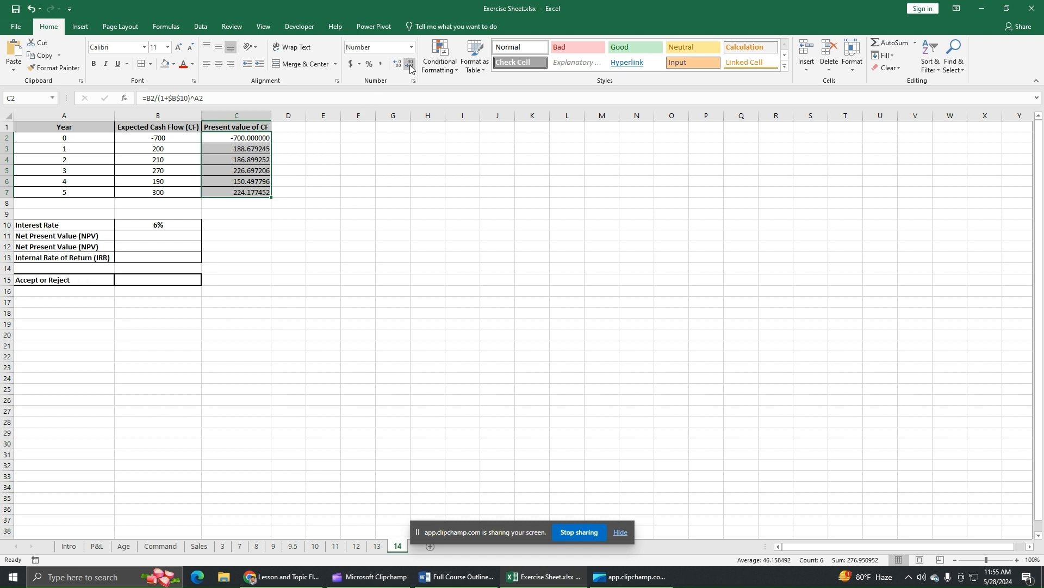
pyautogui.click(409, 66)
pyautogui.click(409, 65)
pyautogui.click(410, 65)
pyautogui.click(410, 65)
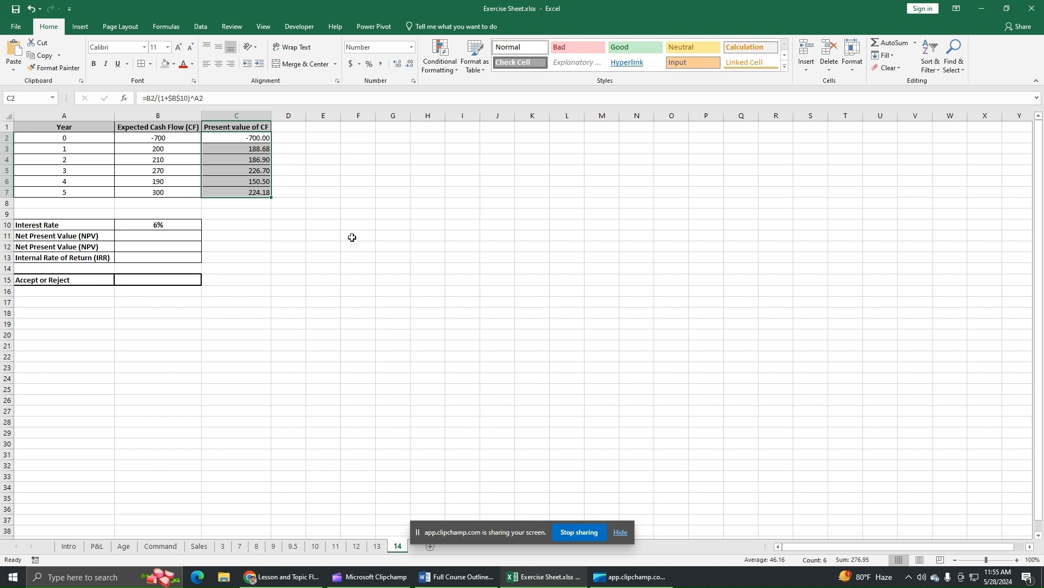
# - Calculate the net present value in B11 by summing the present values with =SUM(C2:C7)
pyautogui.click(161, 236)
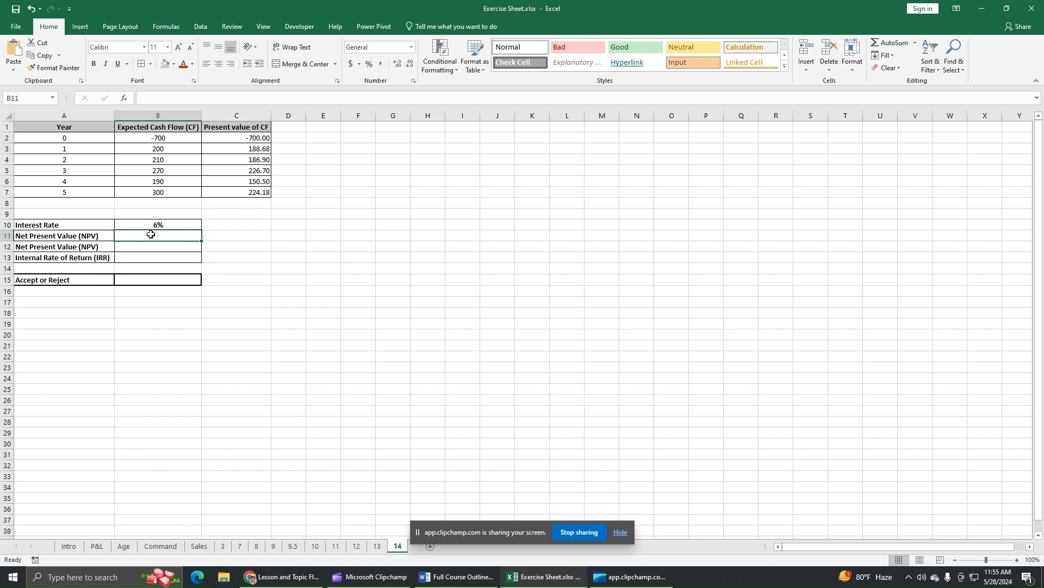
pyautogui.write('=SU')
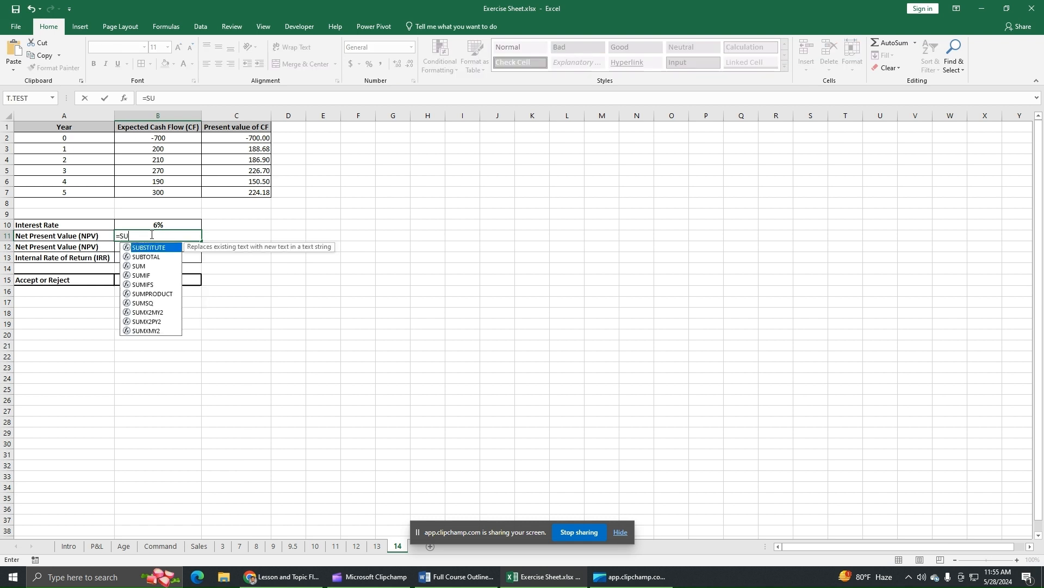
pyautogui.write('M(')
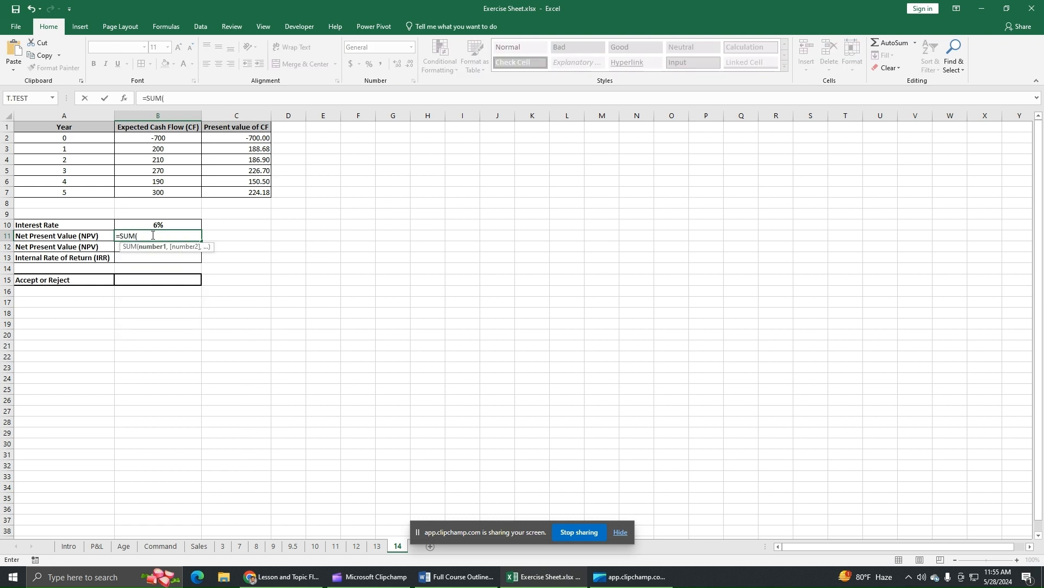
pyautogui.moveTo(259, 138); pyautogui.dragTo(253, 193)
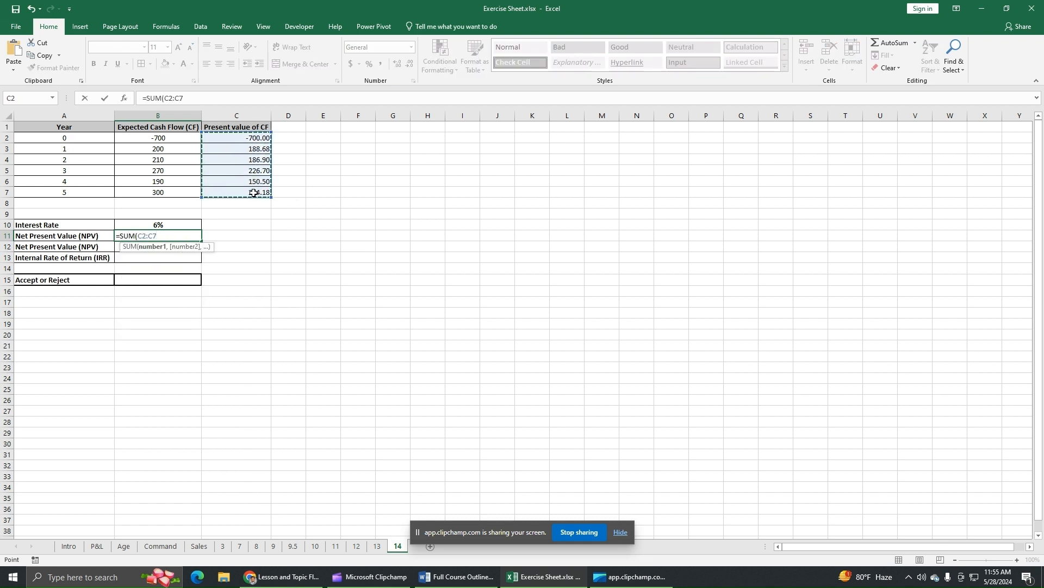
pyautogui.press('Return')
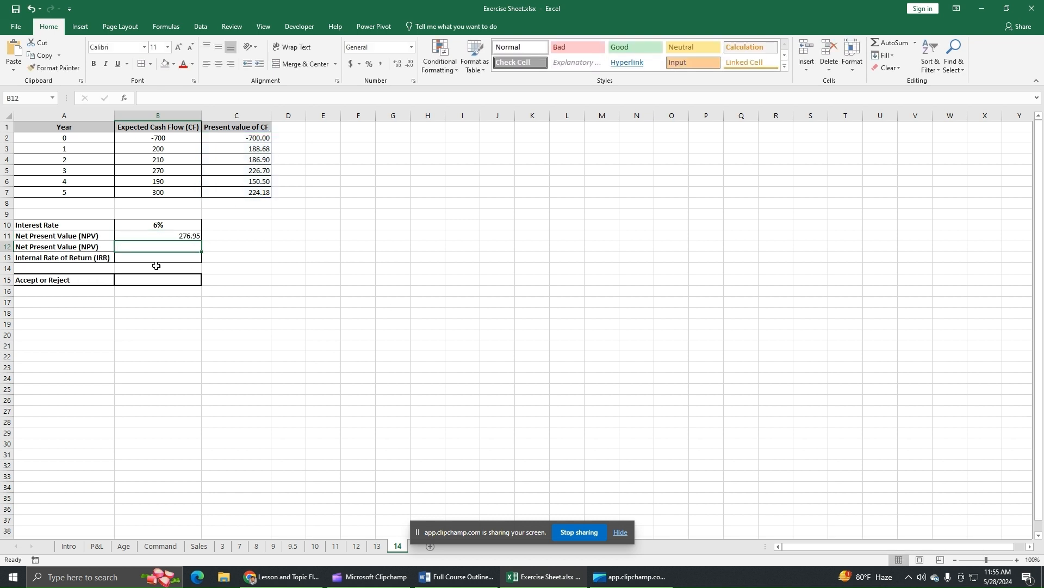
pyautogui.click(159, 235)
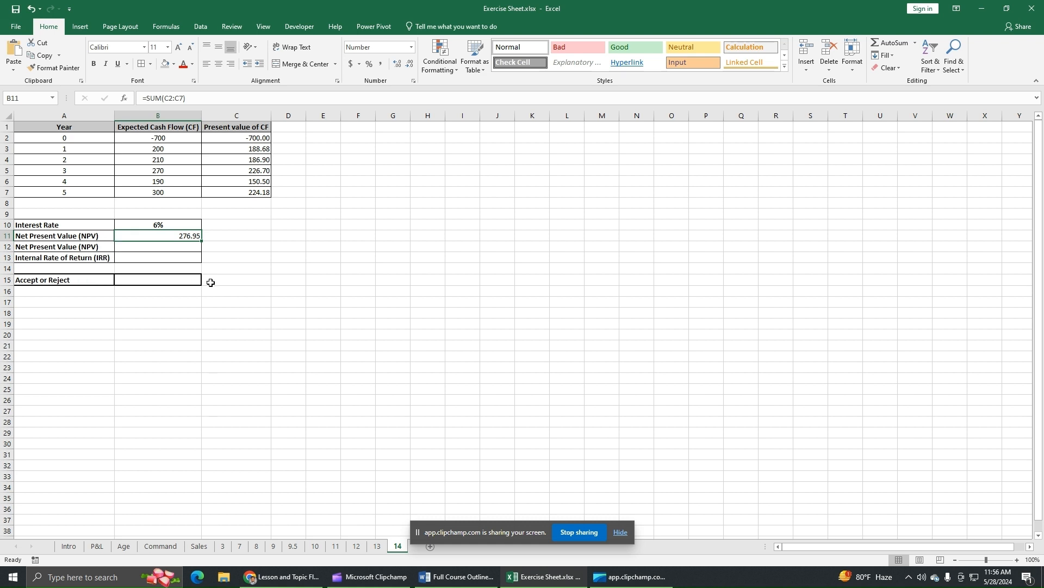
# - Calculate the net present value in B12 from the cash flows with the formula =B2+NPV(B10,B3:B7)
pyautogui.click(192, 248)
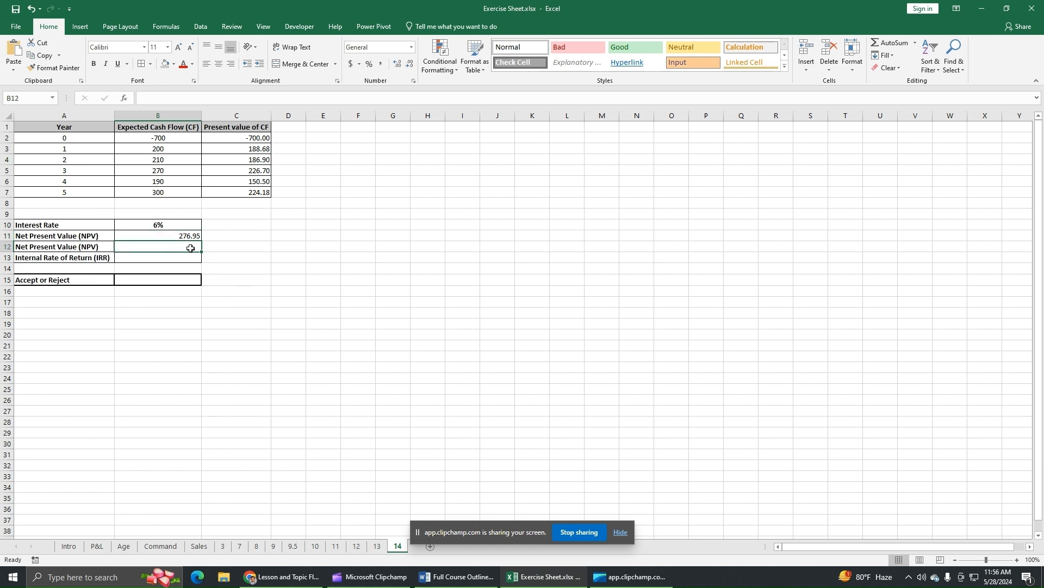
pyautogui.write('=')
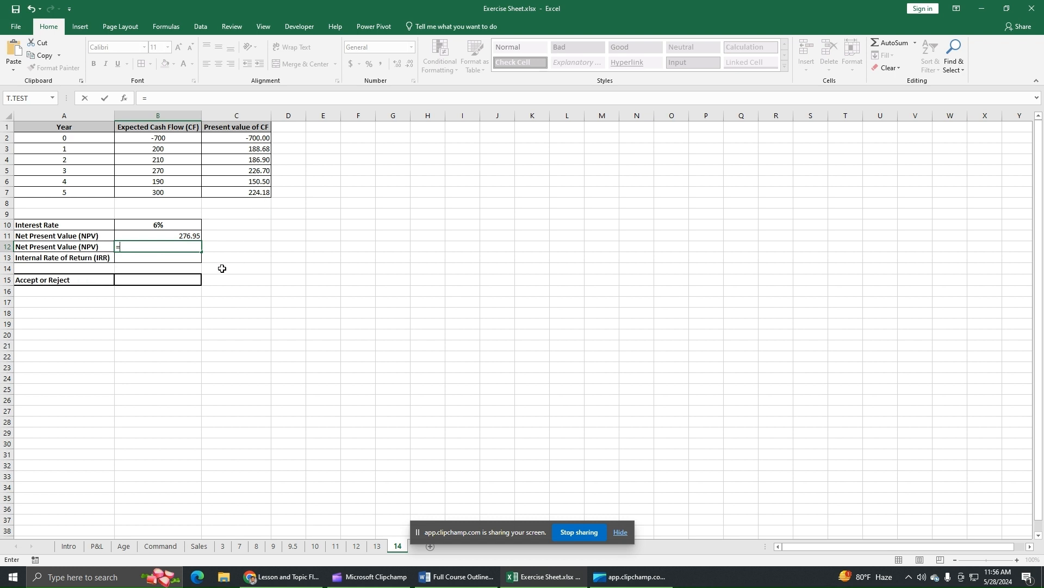
pyautogui.click(165, 140)
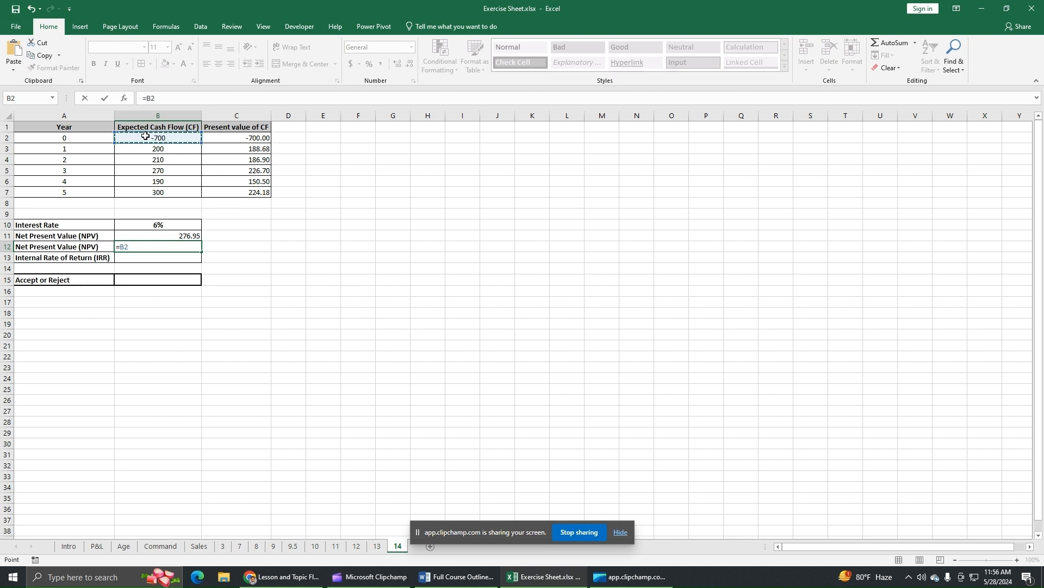
pyautogui.write('+NPV')
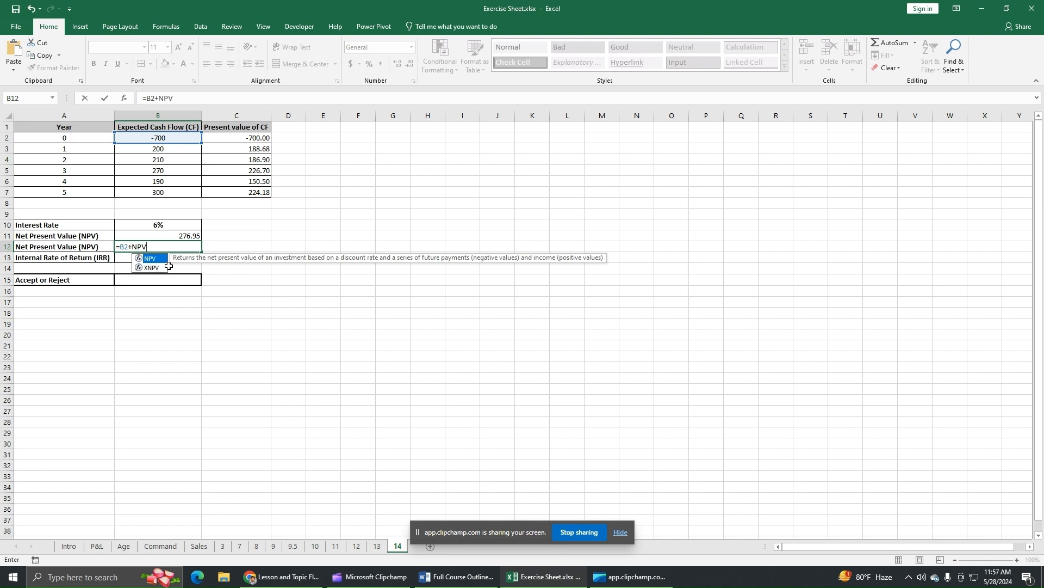
pyautogui.write('(')
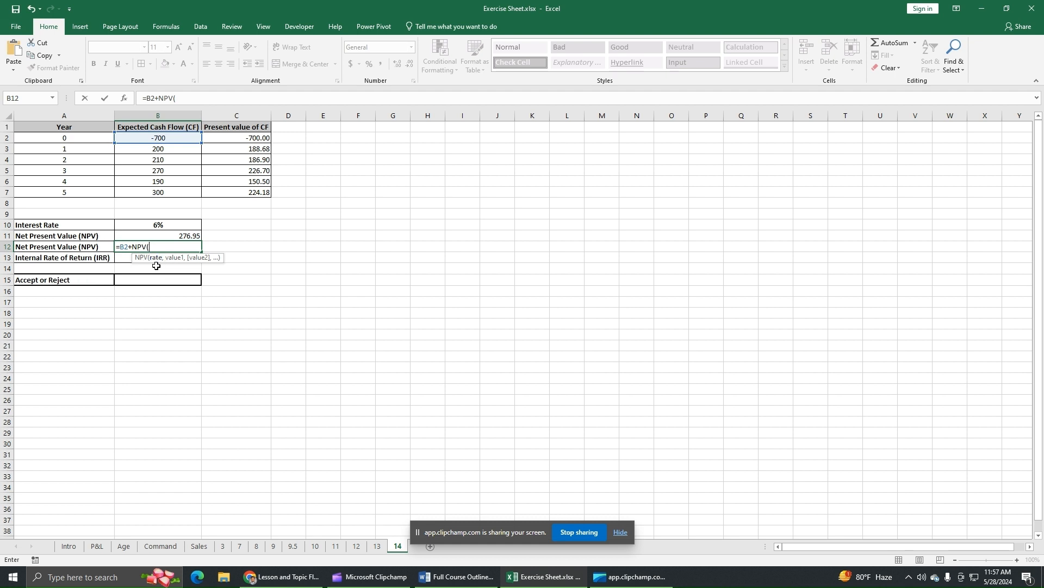
pyautogui.click(163, 225)
pyautogui.write(',')
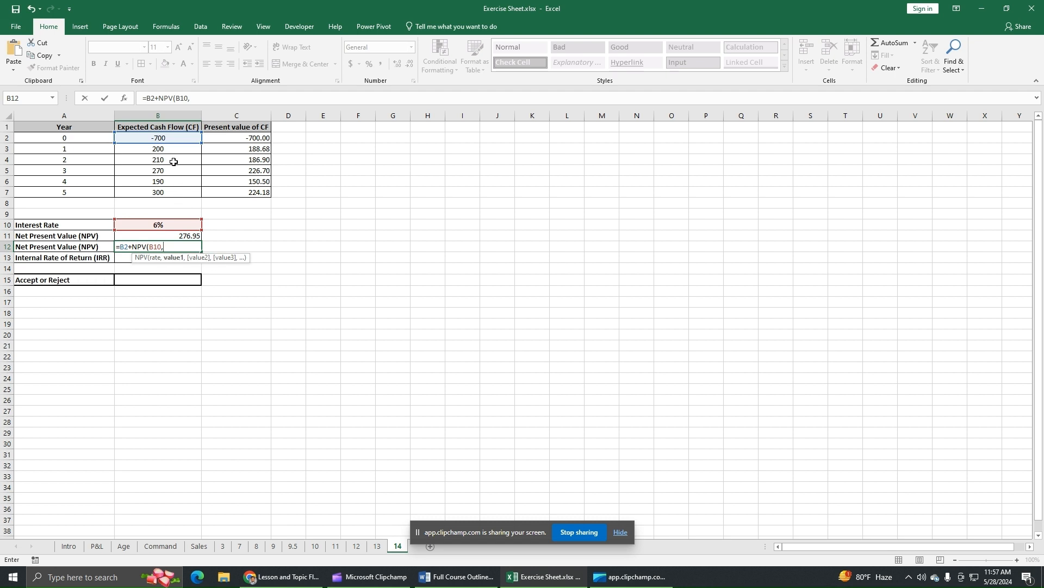
pyautogui.moveTo(167, 148); pyautogui.dragTo(170, 192)
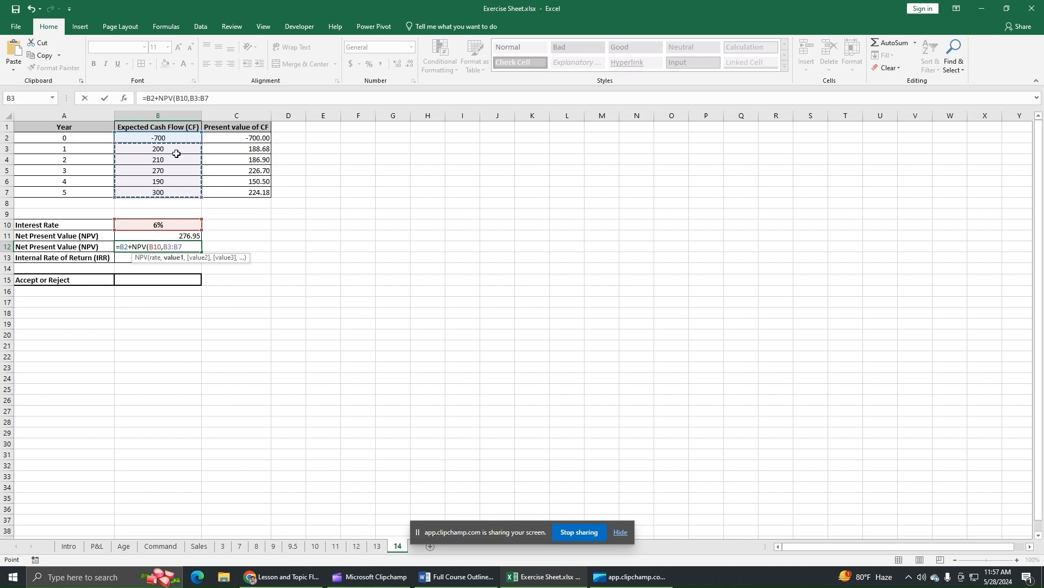
pyautogui.click(246, 102)
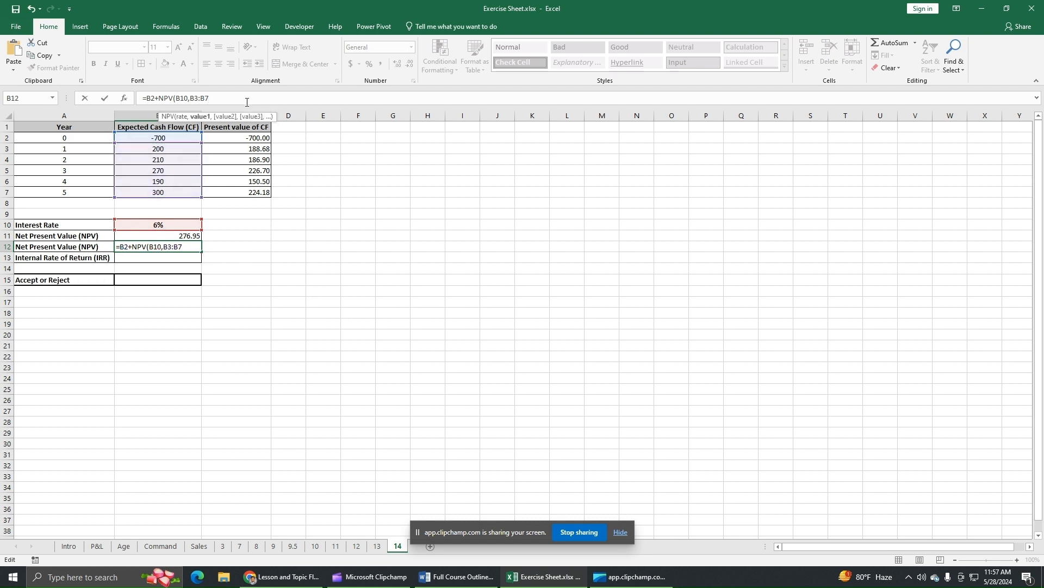
pyautogui.write(')')
pyautogui.press('Return')
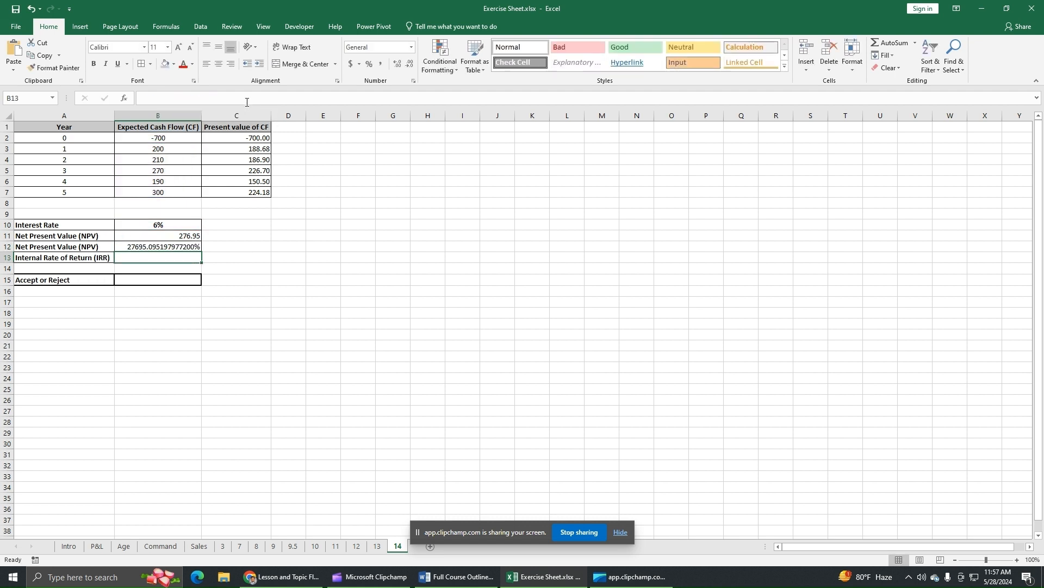
# - Format the net present value in B12 as a Number with two decimal places
pyautogui.click(190, 247)
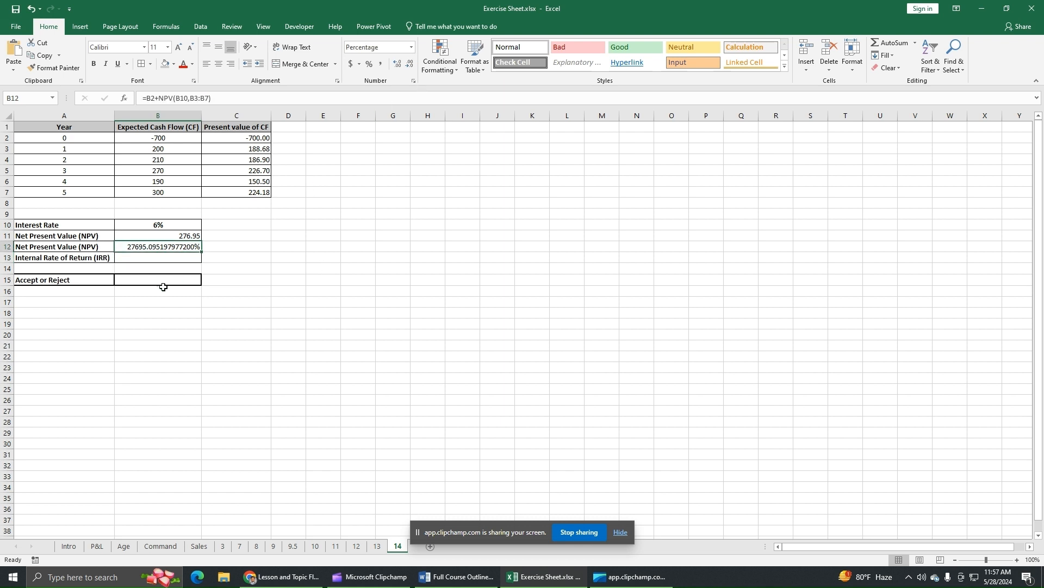
pyautogui.click(411, 47)
pyautogui.click(395, 68)
pyautogui.click(410, 66)
pyautogui.click(410, 66)
pyautogui.click(410, 66)
pyautogui.click(410, 66)
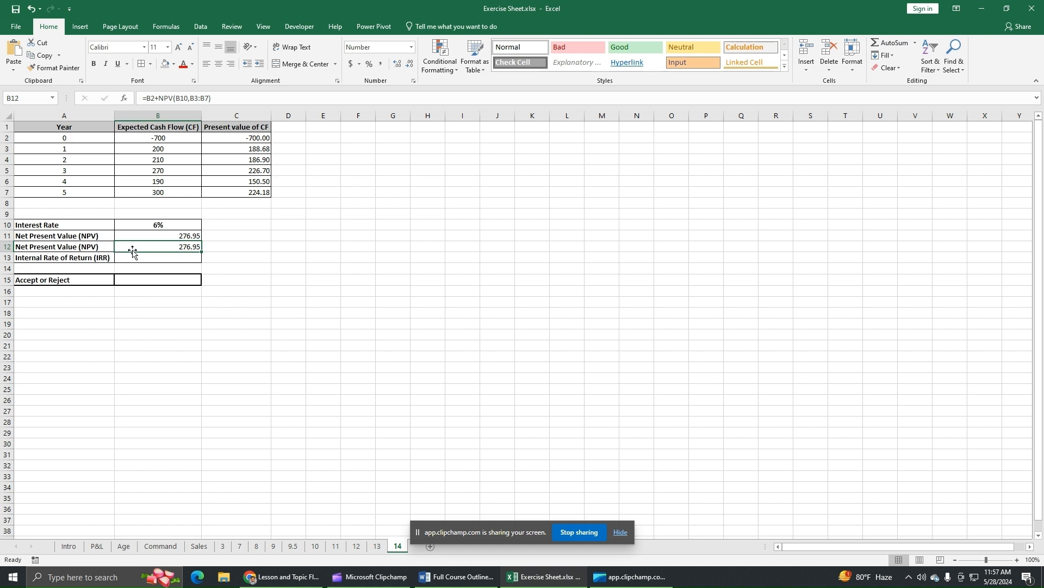
# - Calculate the internal rate of return in B13 with =IRR(B2:B7) and centre it in the cell
pyautogui.click(162, 257)
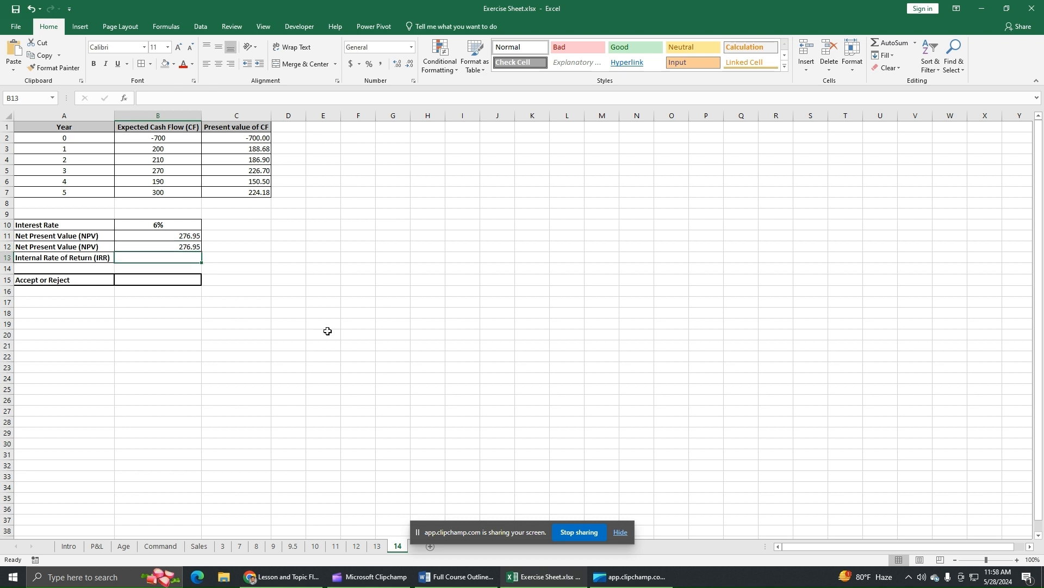
pyautogui.write('=')
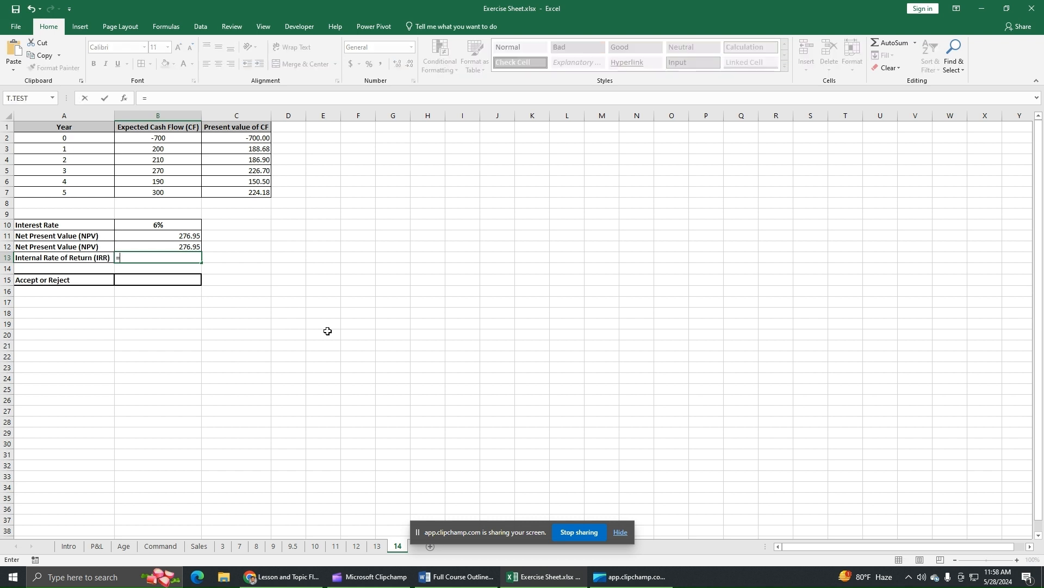
pyautogui.write('IRR')
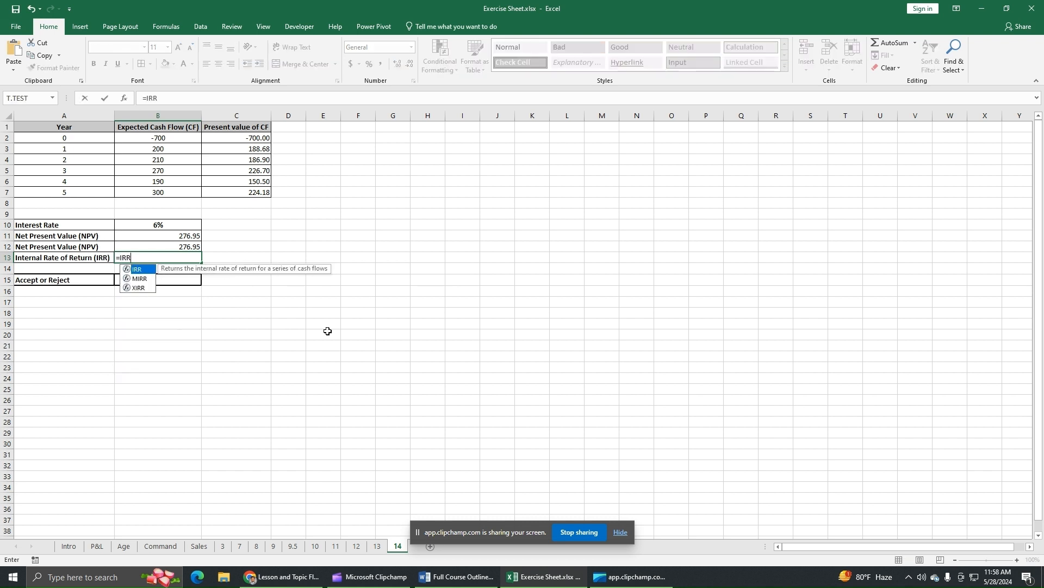
pyautogui.write('(')
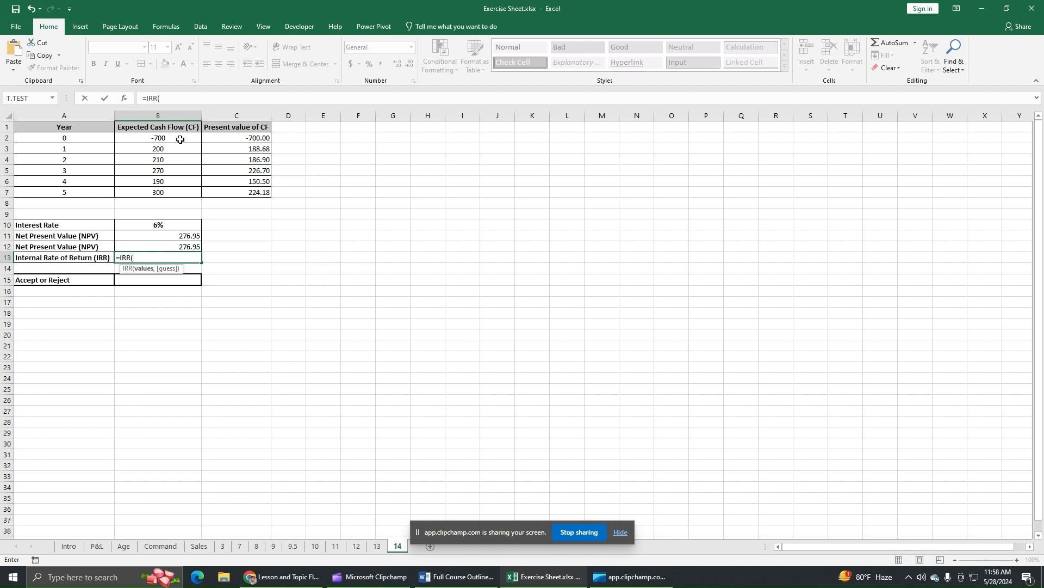
pyautogui.moveTo(180, 139); pyautogui.dragTo(180, 188)
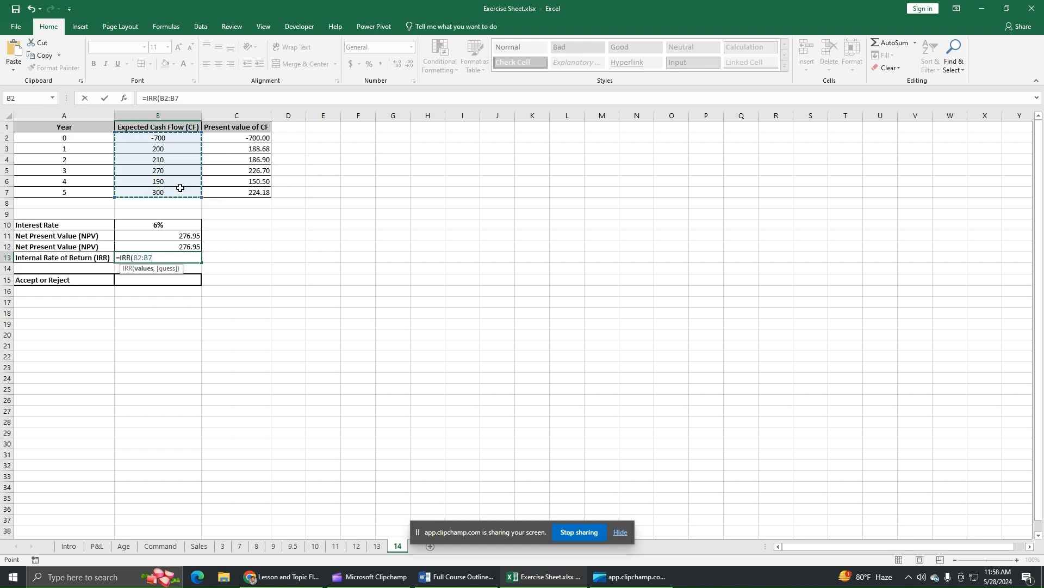
pyautogui.write(')')
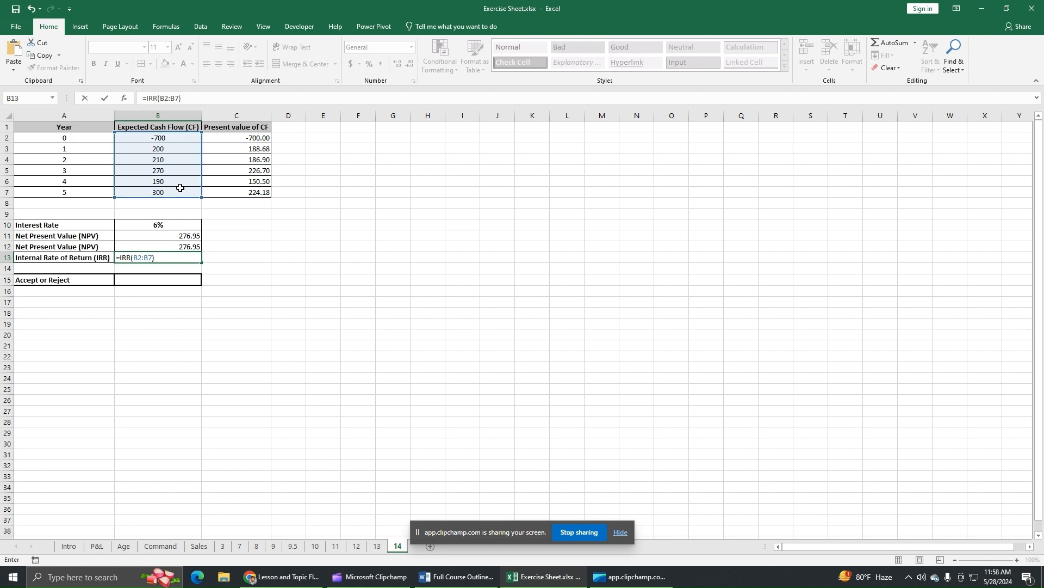
pyautogui.press('Return')
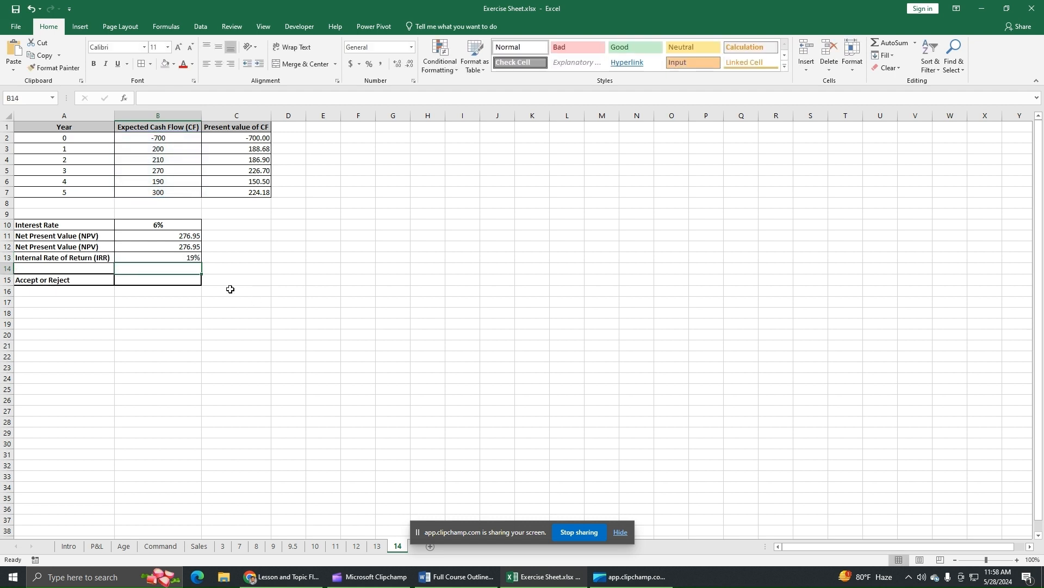
pyautogui.click(194, 258)
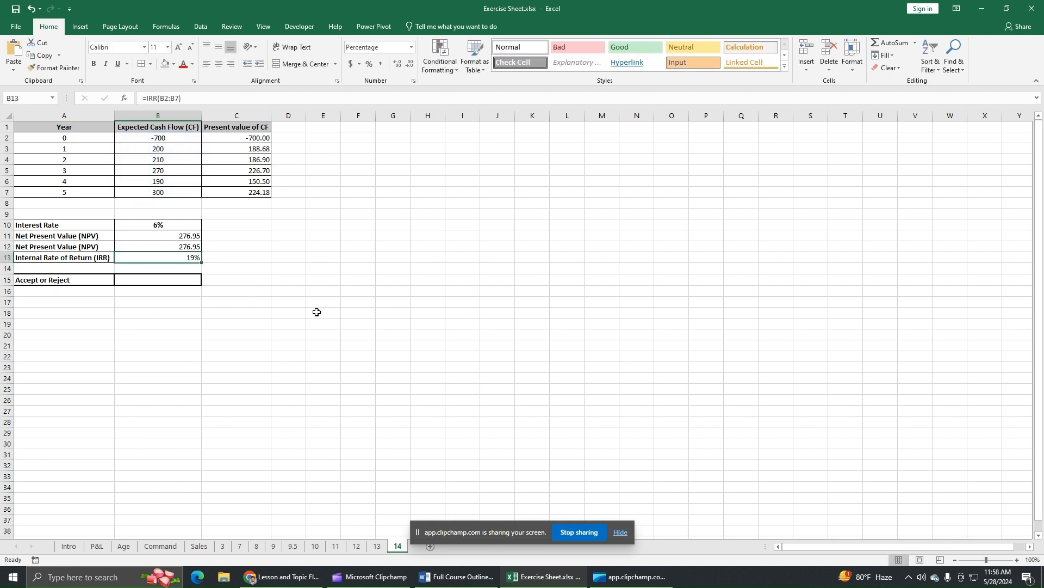
pyautogui.click(219, 66)
# - Enter the investment decision in B15 with the formula =IF(B13>B10,"Accept","Reject")
pyautogui.click(169, 280)
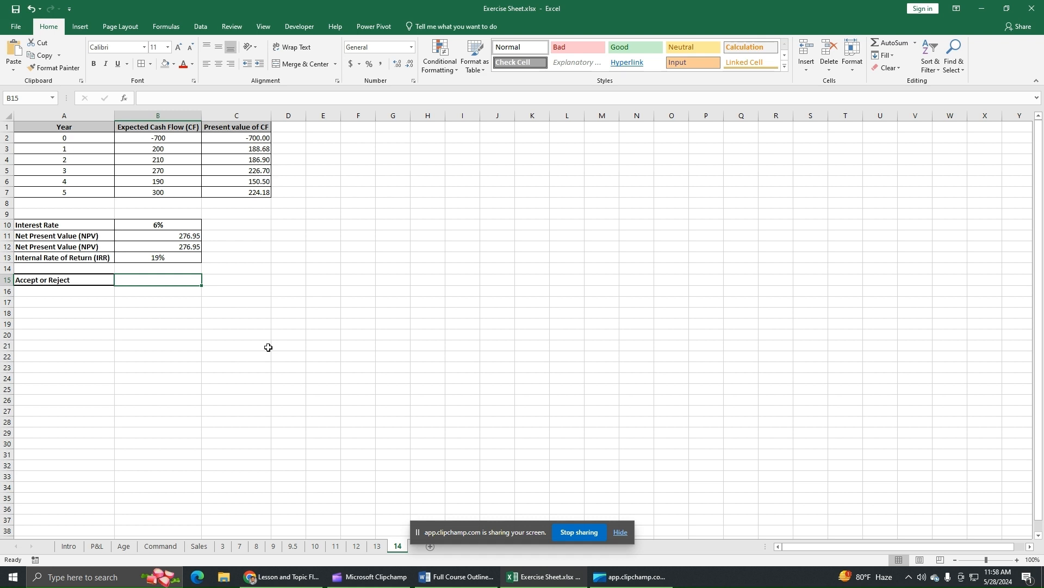
pyautogui.write('=IF')
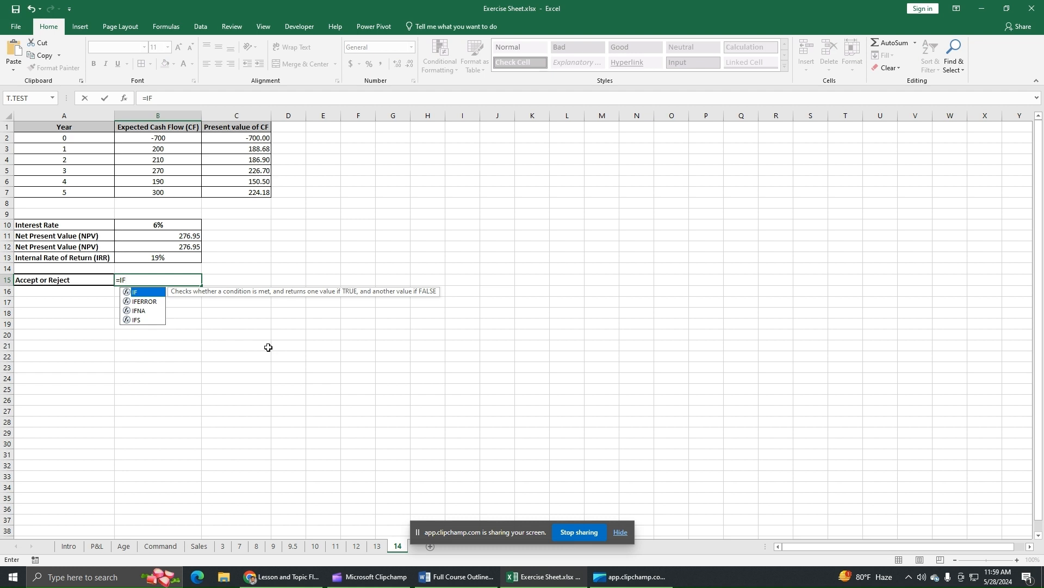
pyautogui.write('(')
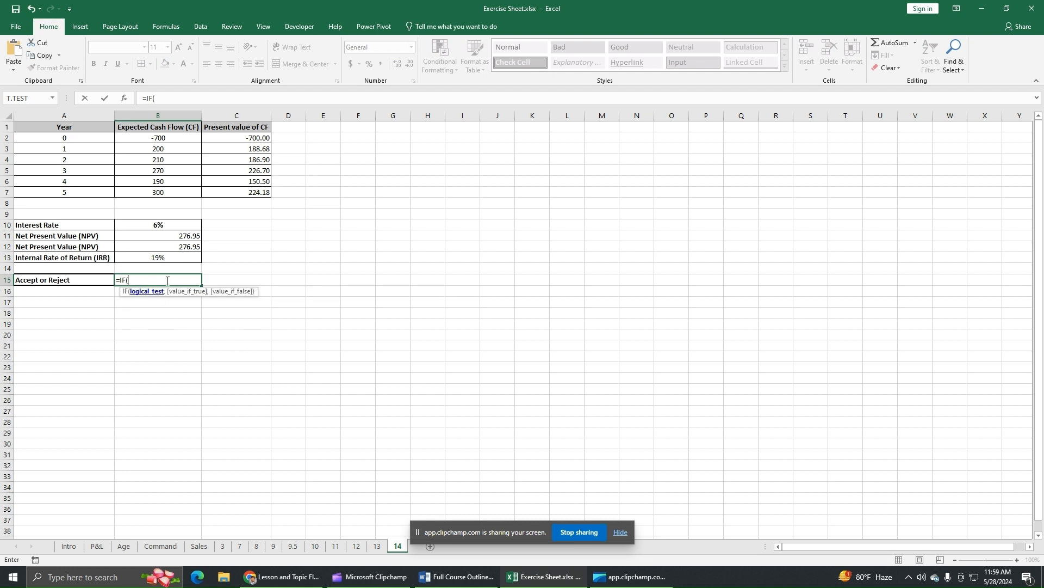
pyautogui.click(173, 258)
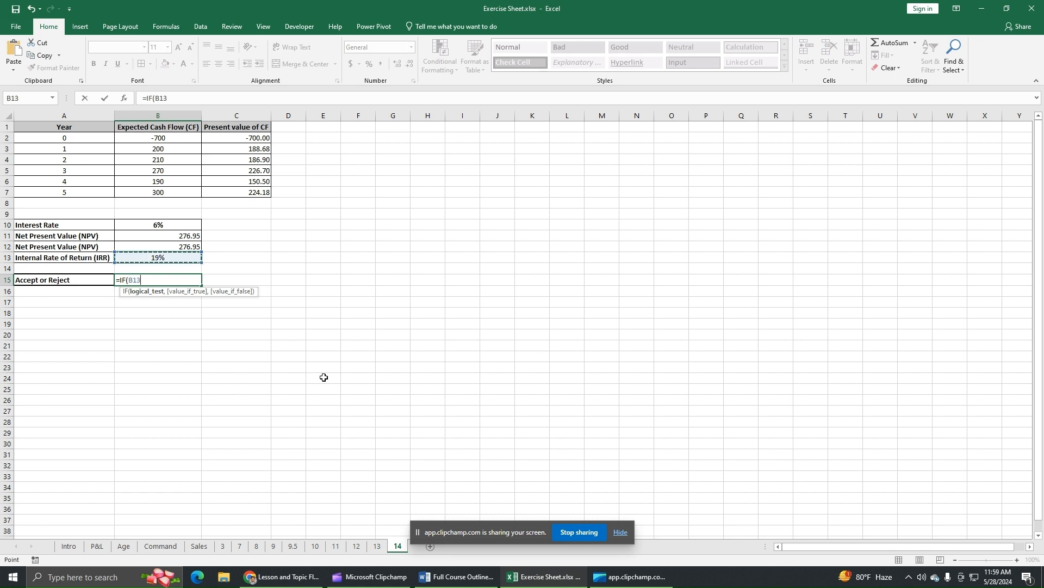
pyautogui.write('>')
pyautogui.click(158, 225)
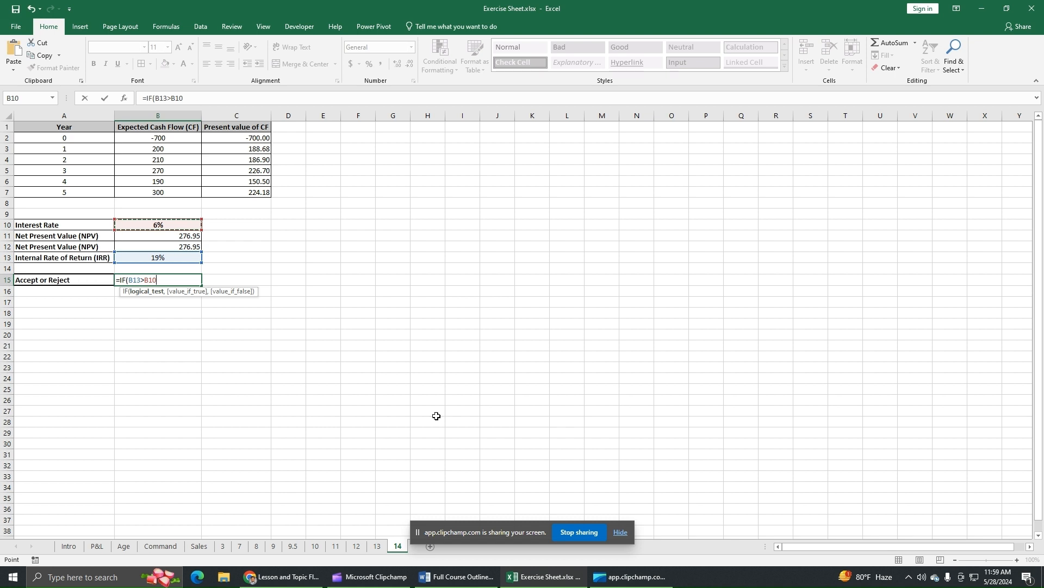
pyautogui.write(',')
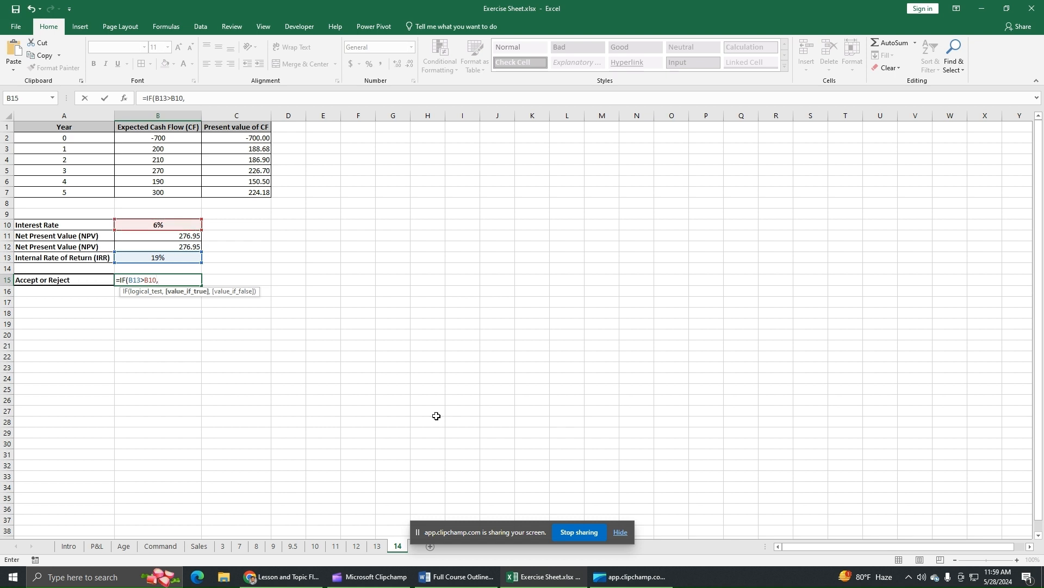
pyautogui.write('"Accept",')
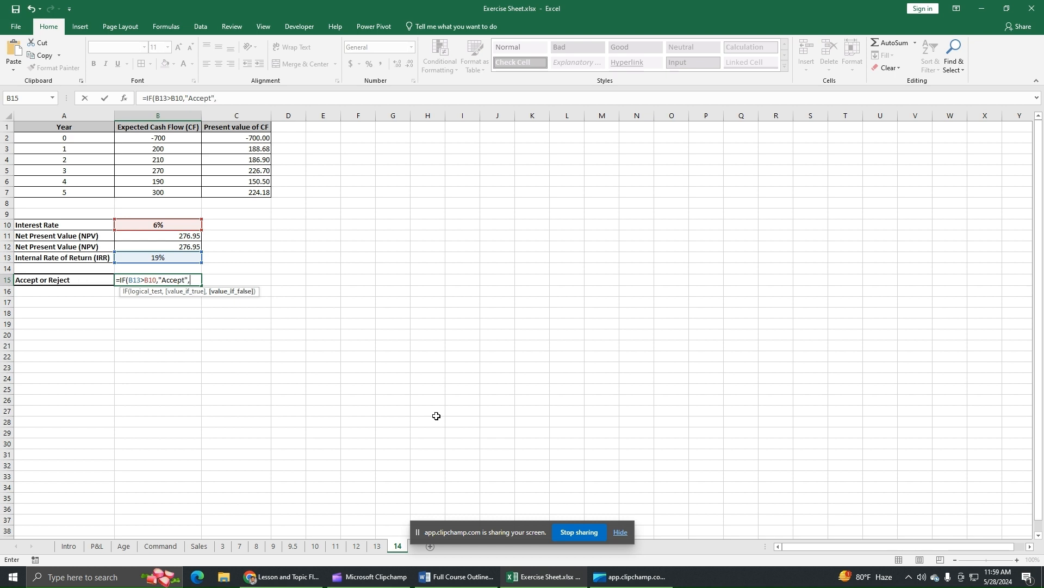
pyautogui.write('"Reject')
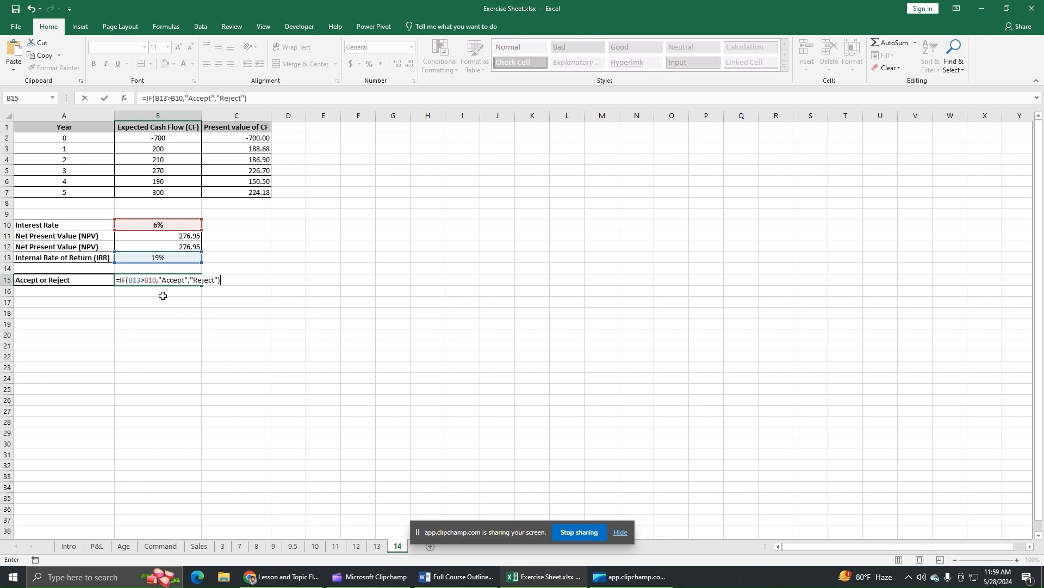
pyautogui.click(267, 100)
pyautogui.press('Return')
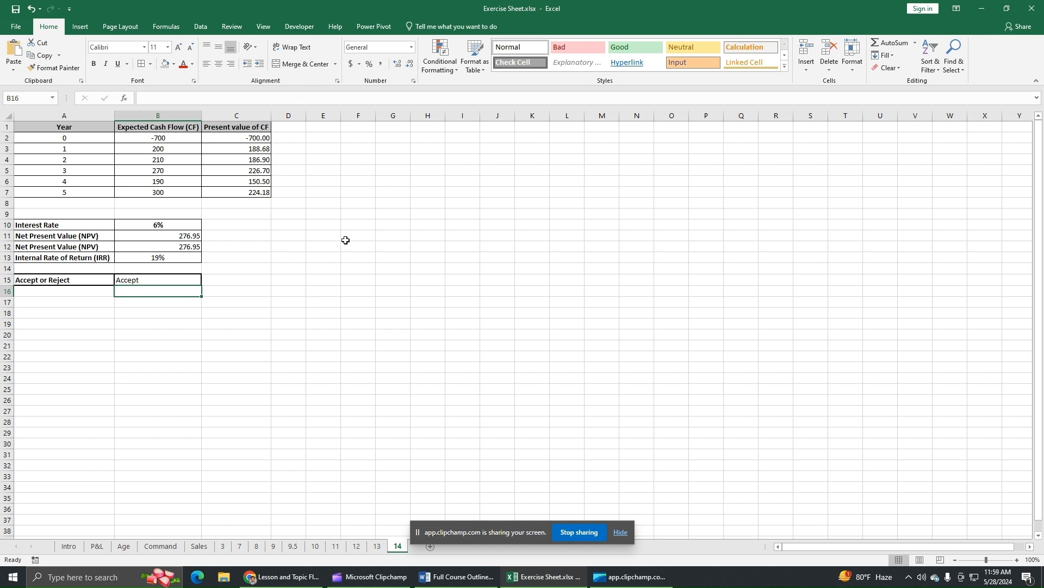
pyautogui.click(184, 280)
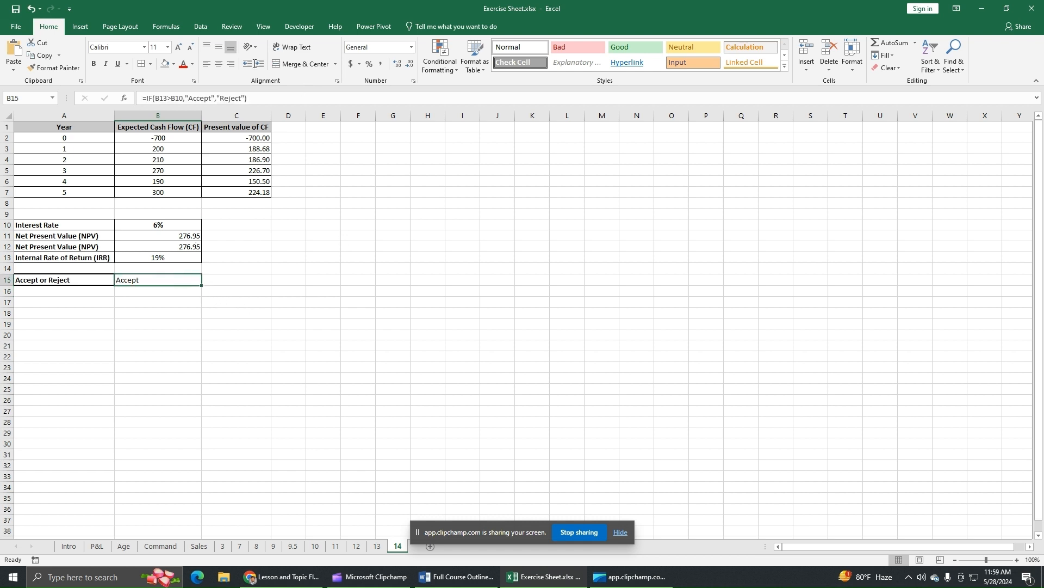
# - Centre the investment decision in B15 and make it bold
pyautogui.click(218, 64)
pyautogui.click(93, 64)
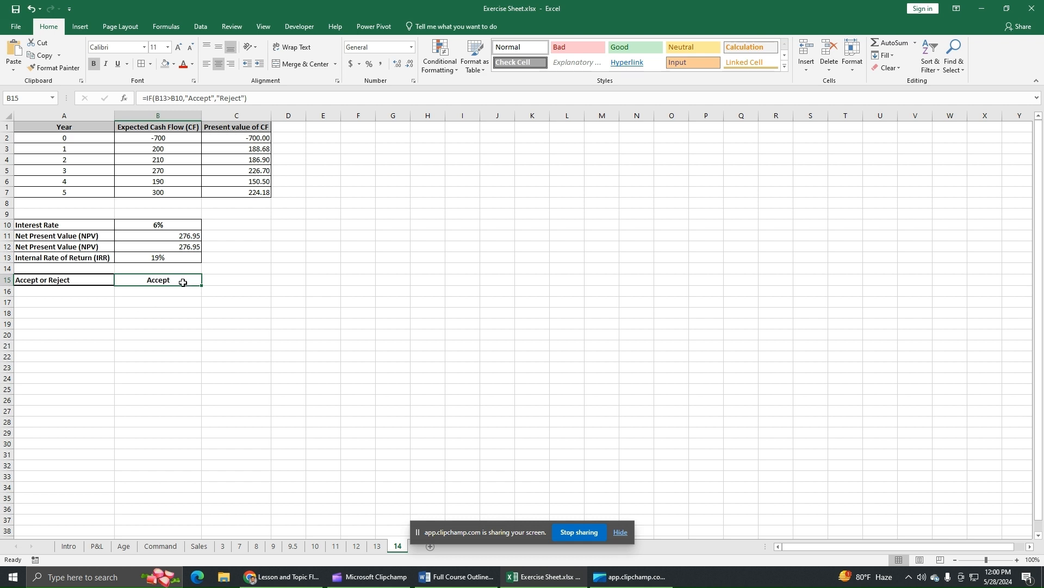
pyautogui.click(441, 64)
pyautogui.moveTo(492, 88)
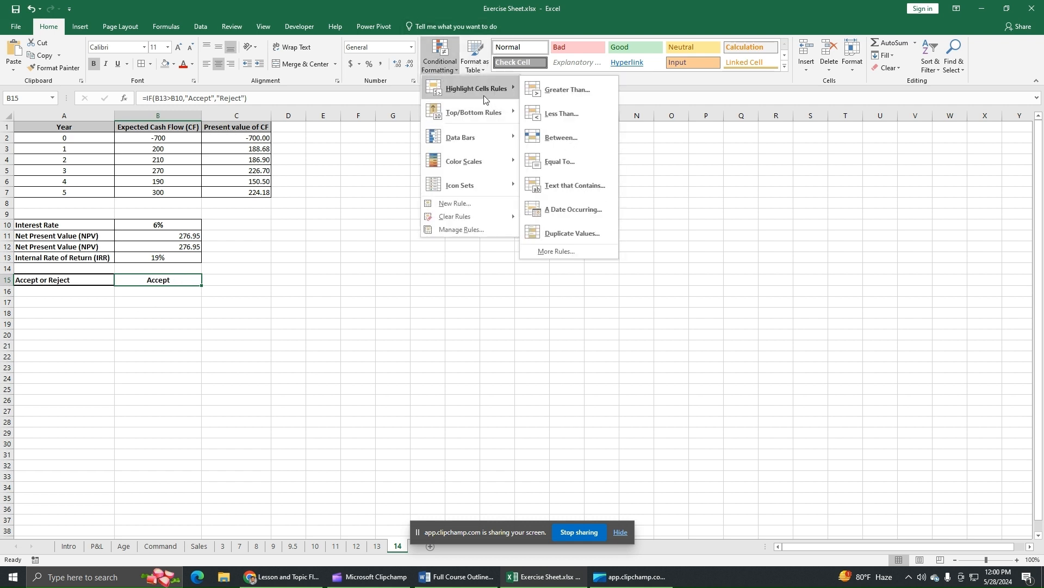
pyautogui.click(567, 92)
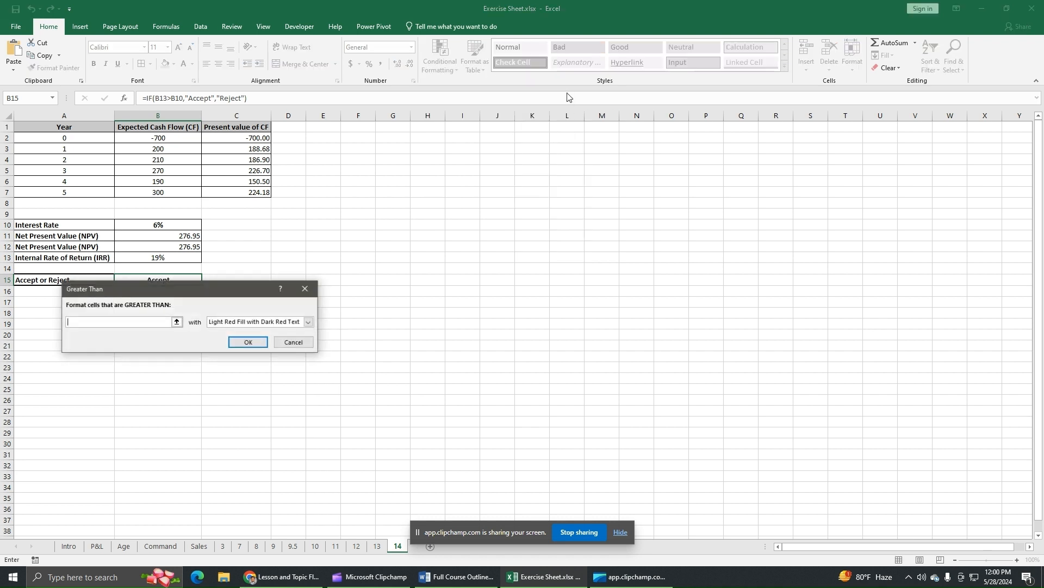
pyautogui.click(305, 290)
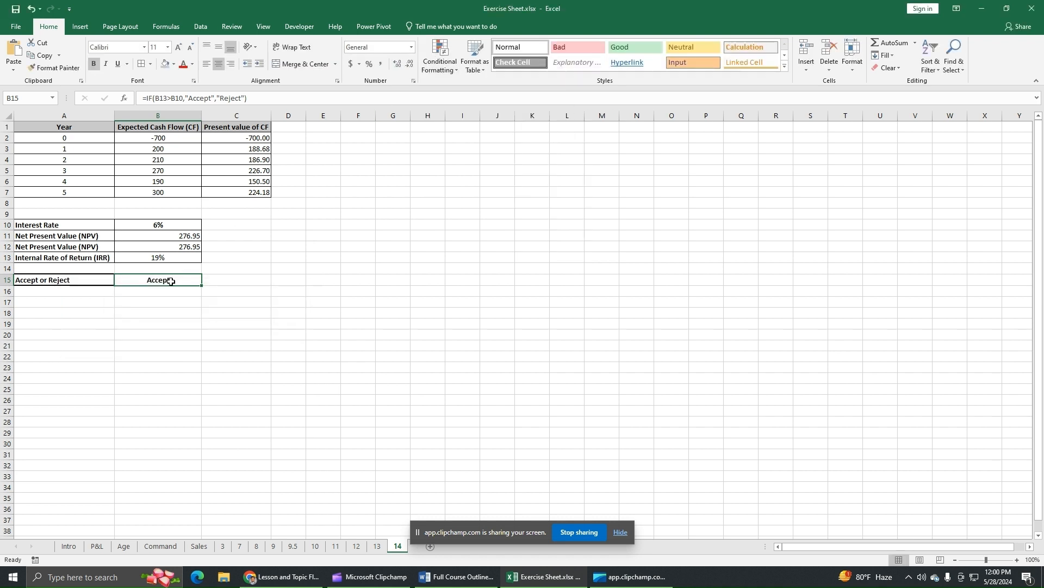
# - Add a Text that Contains conditional formatting rule to B15 that shows "Accept" with Green Fill with Dark Green Text
pyautogui.click(439, 69)
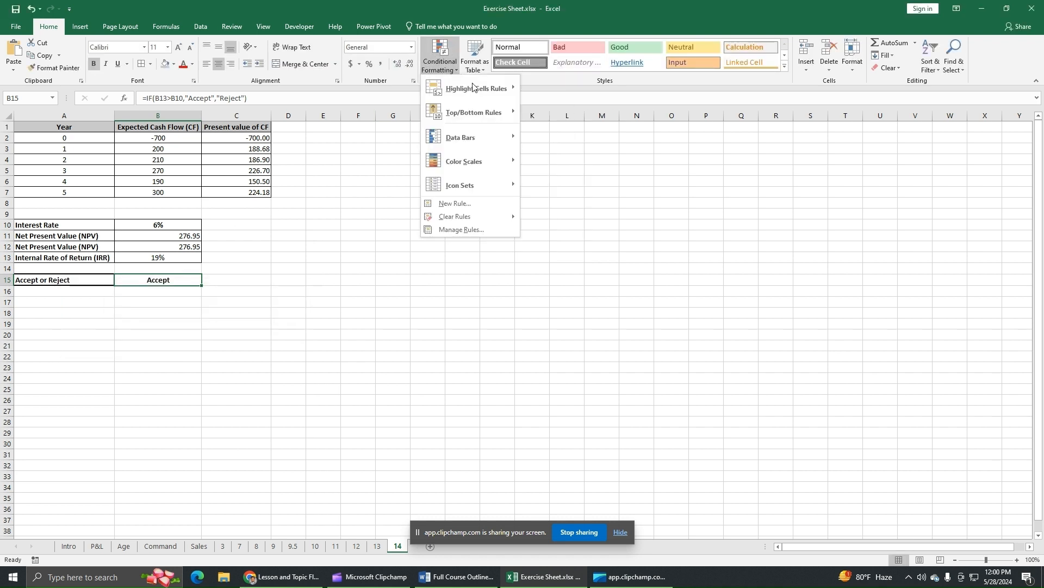
pyautogui.moveTo(526, 94)
pyautogui.click(575, 185)
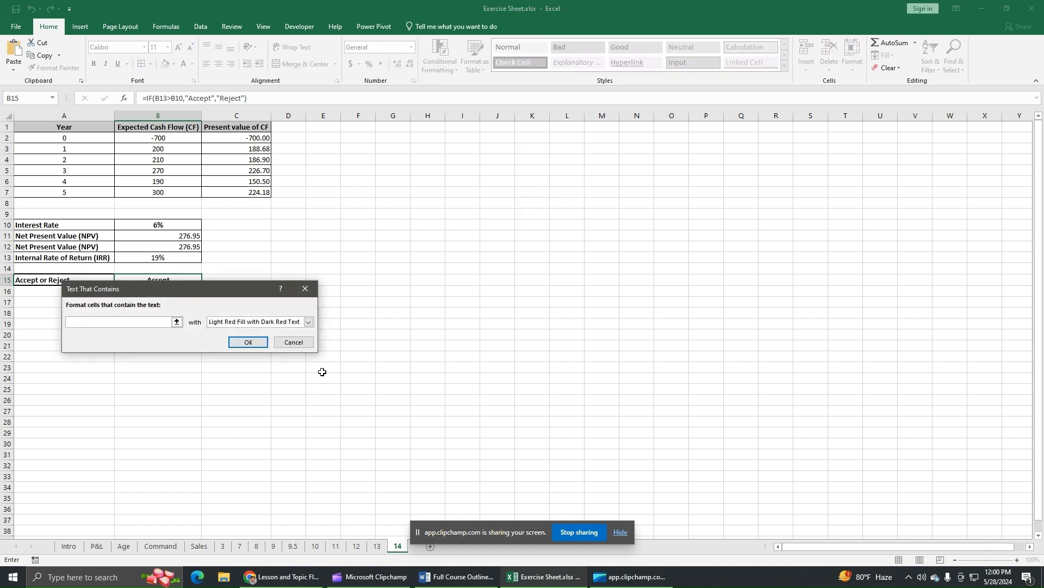
pyautogui.write('Accept')
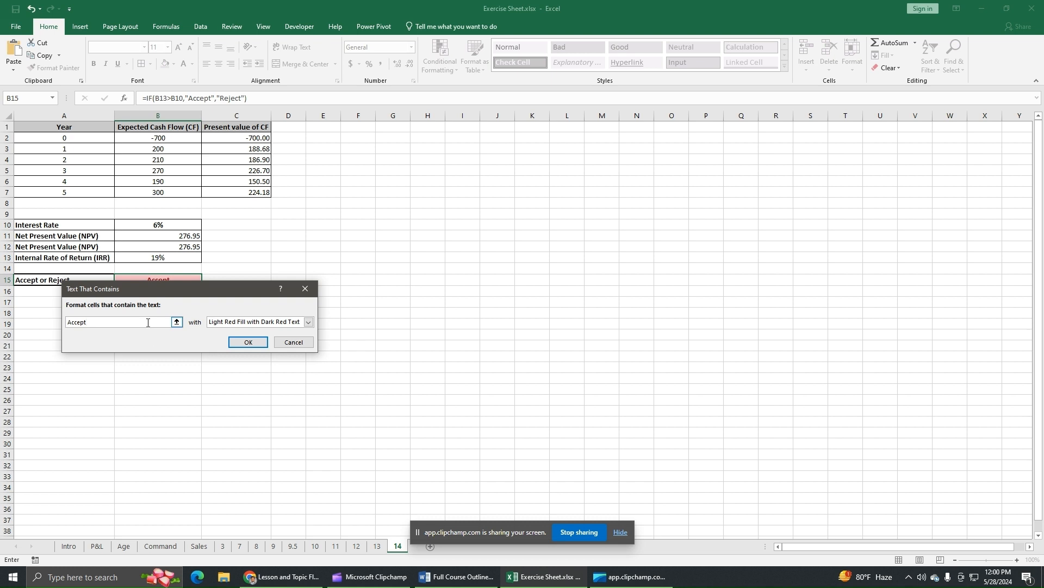
pyautogui.click(308, 322)
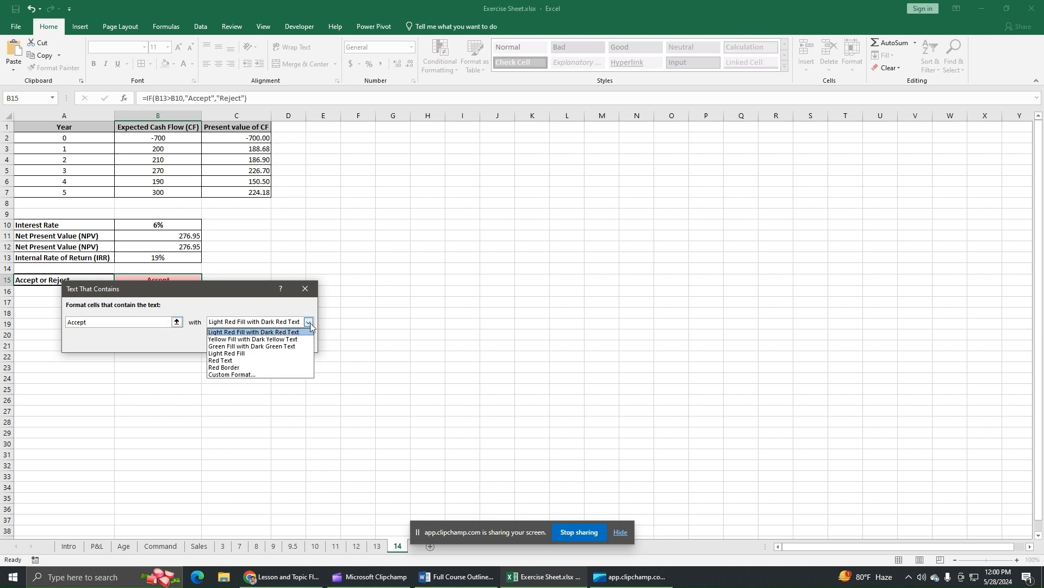
pyautogui.click(262, 346)
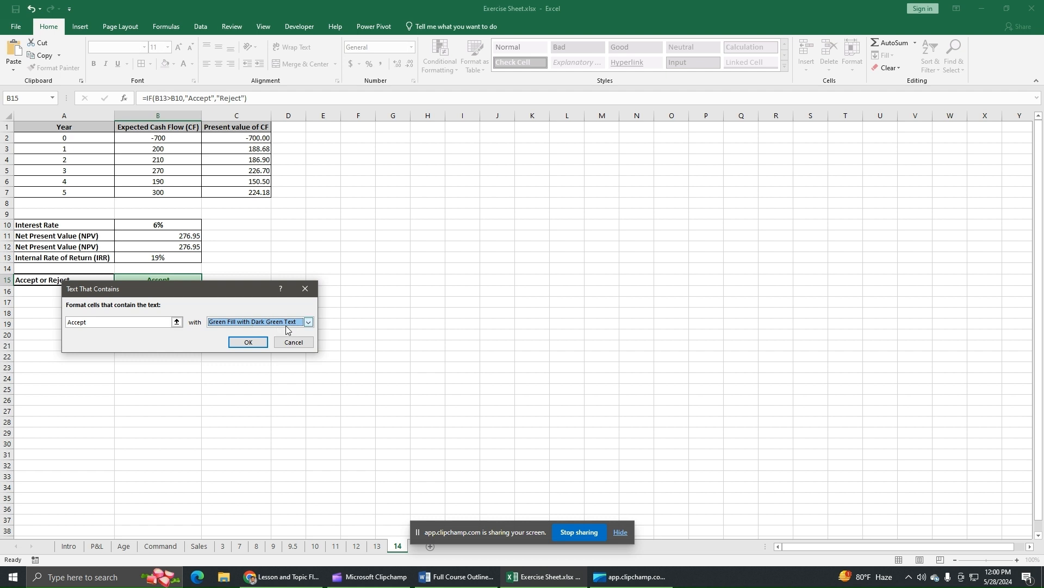
pyautogui.click(251, 342)
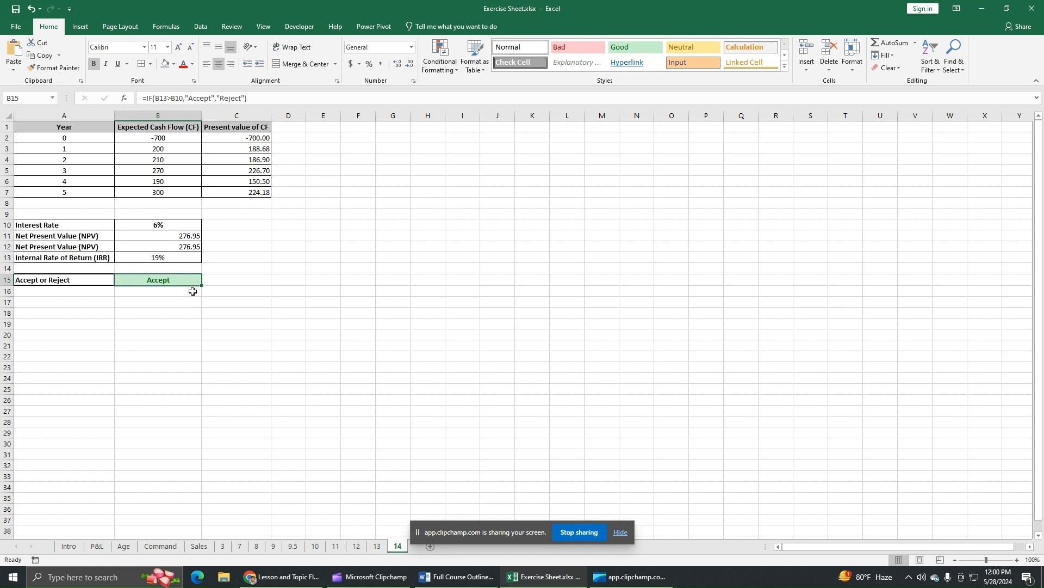
pyautogui.click(193, 300)
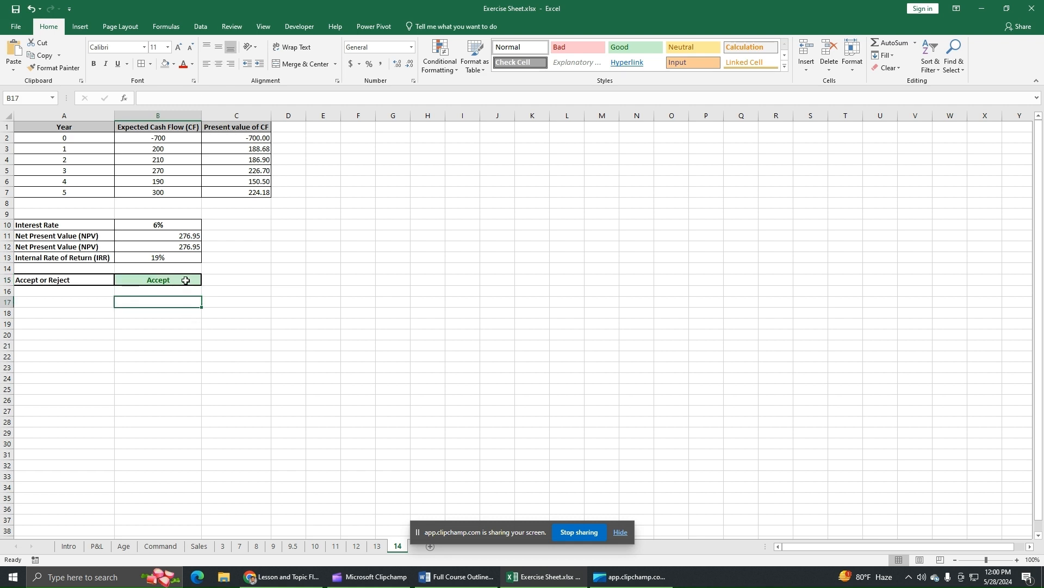
# - Add a second Text that Contains rule to B15 that shows "Reject" with Light Red Fill with Dark Red Text
pyautogui.click(186, 280)
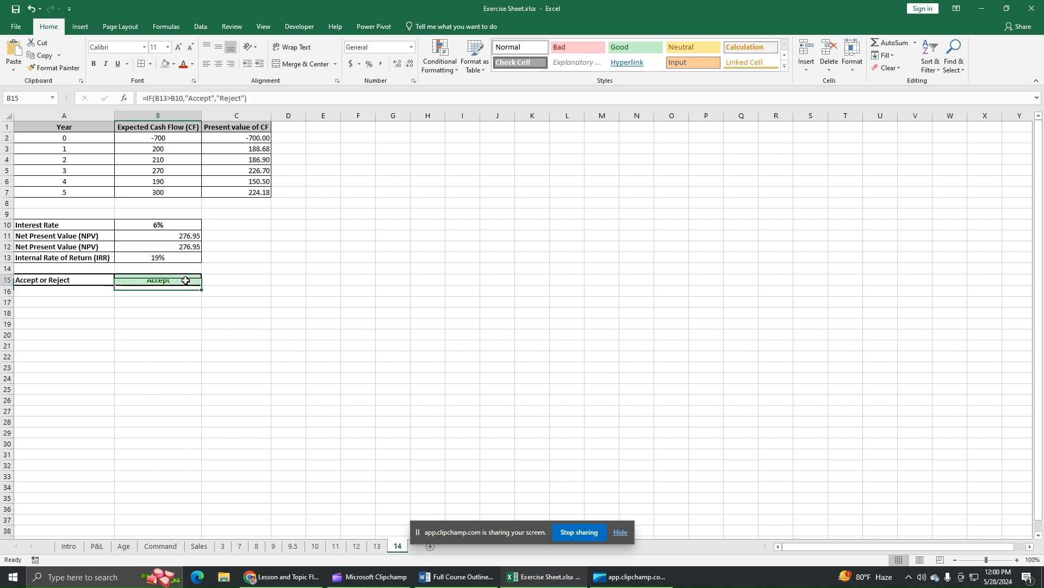
pyautogui.click(440, 61)
pyautogui.moveTo(481, 88)
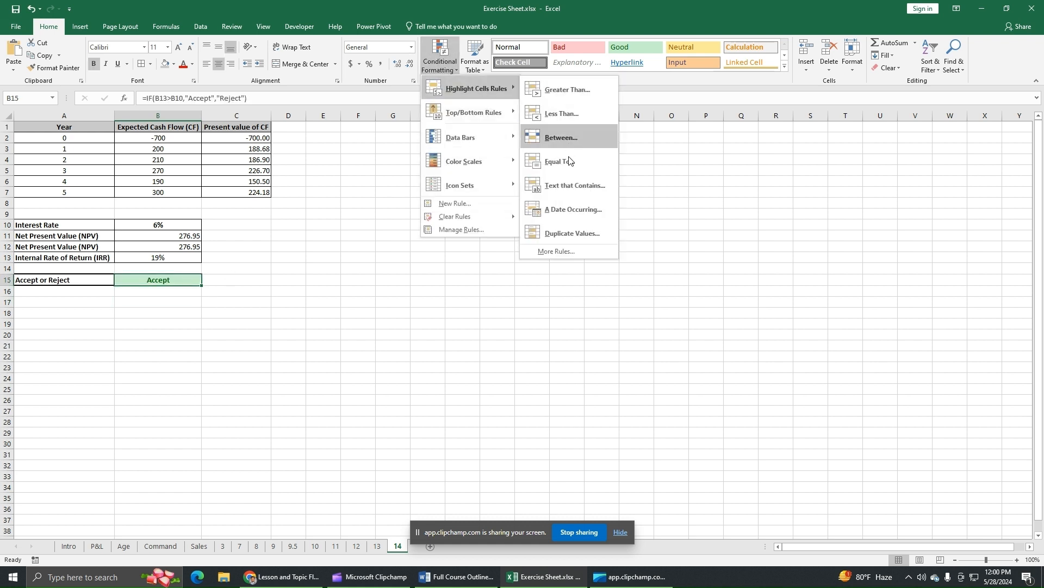
pyautogui.click(560, 184)
pyautogui.click(147, 325)
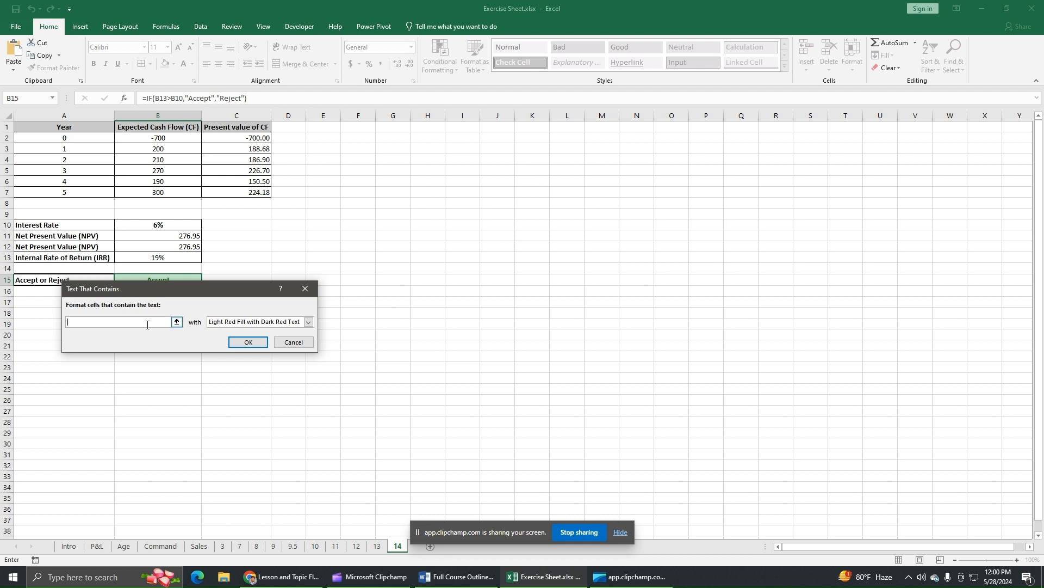
pyautogui.write('Reject')
pyautogui.click(253, 344)
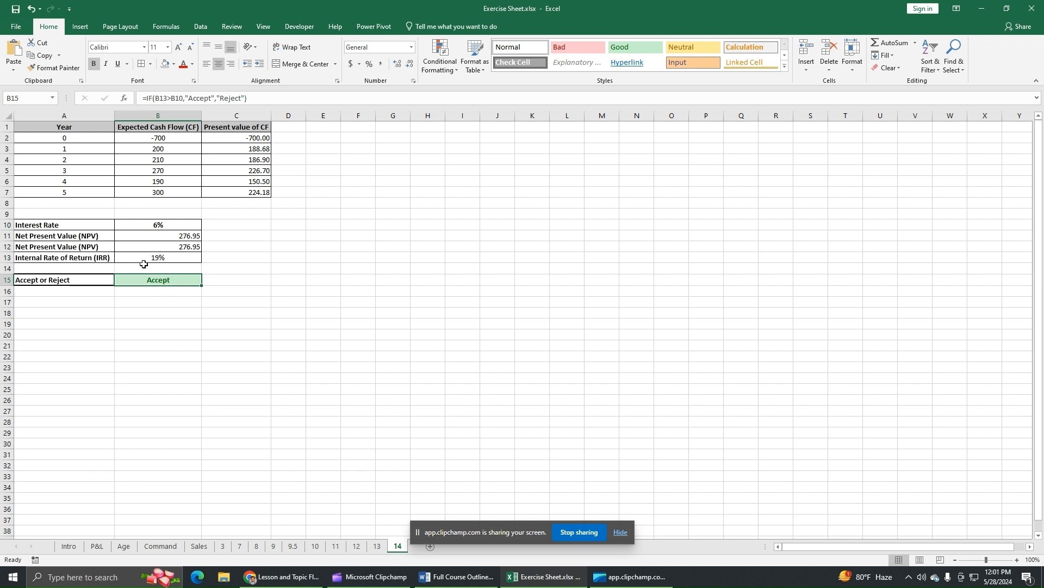
# - Test the decision cell by overwriting the internal rate of return in B13 with 5%, and undo that entry
pyautogui.click(170, 260)
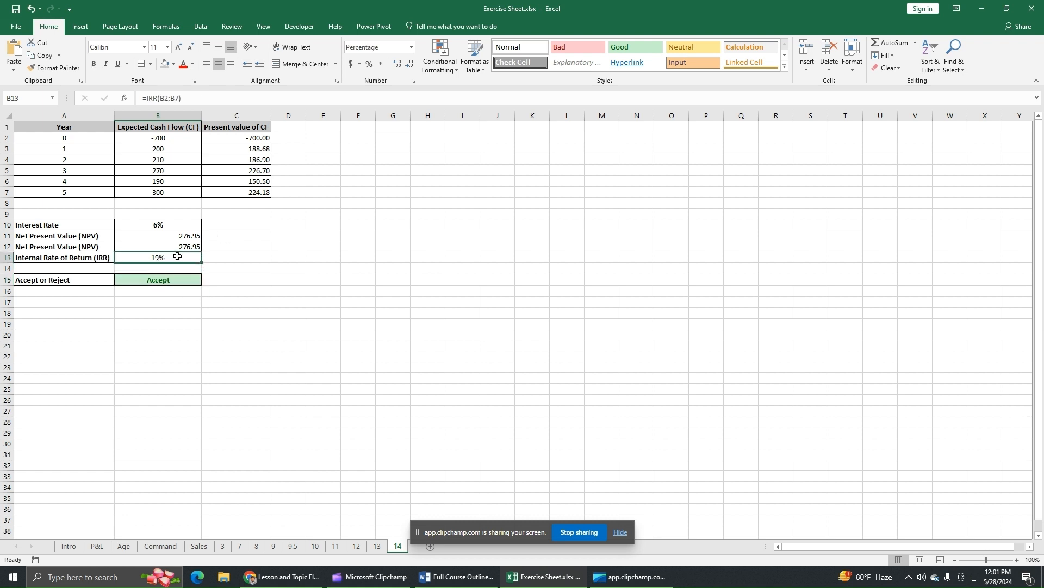
pyautogui.write('5')
pyautogui.press('Return')
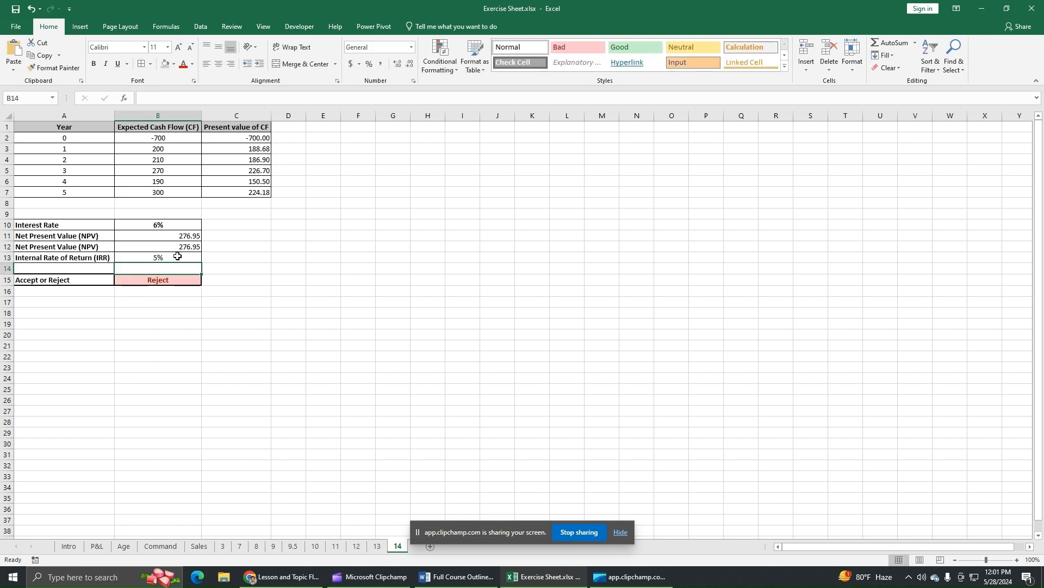
pyautogui.click(204, 321)
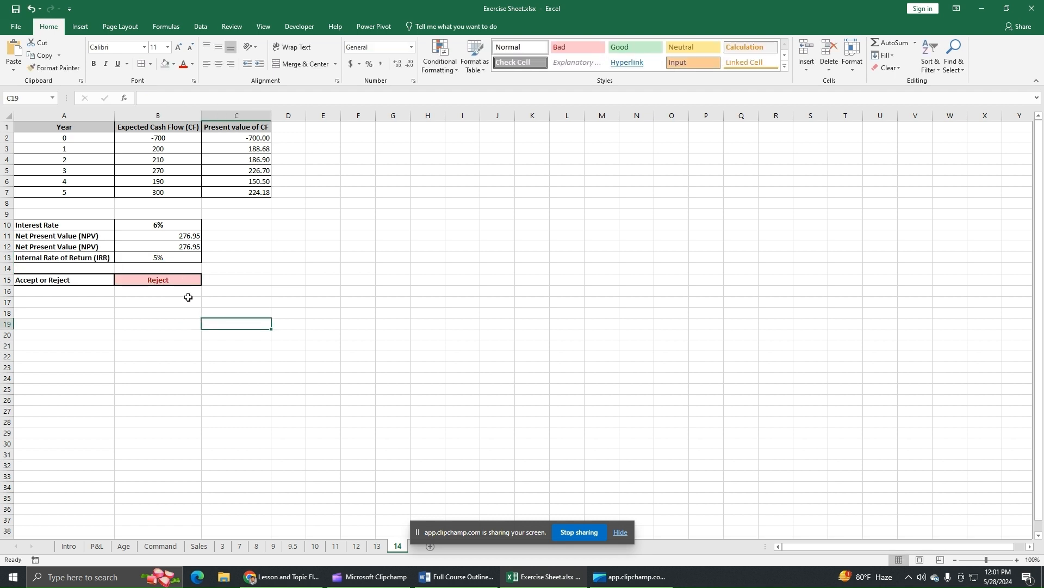
pyautogui.click(31, 10)
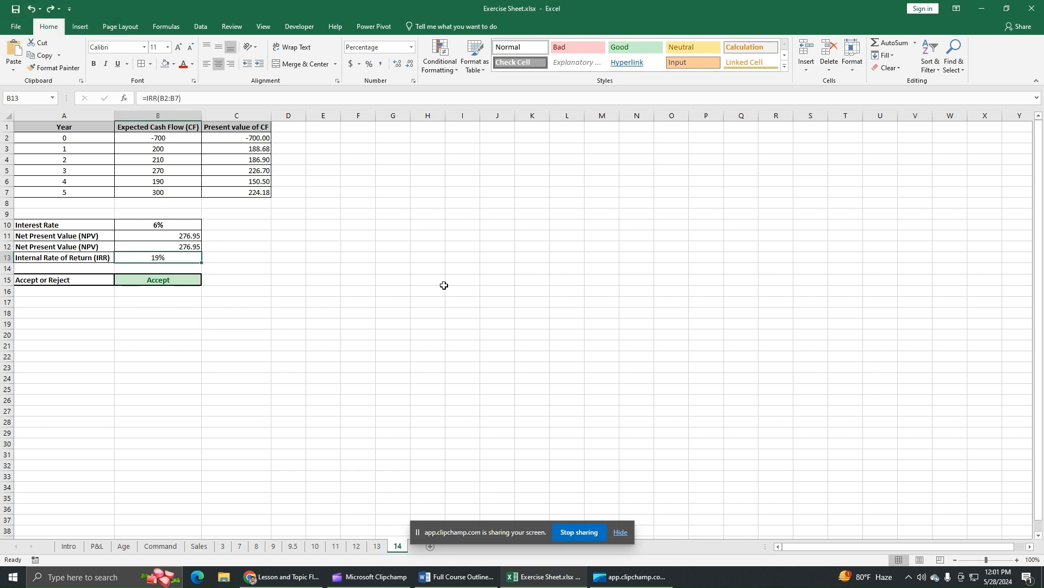
pyautogui.click(442, 300)
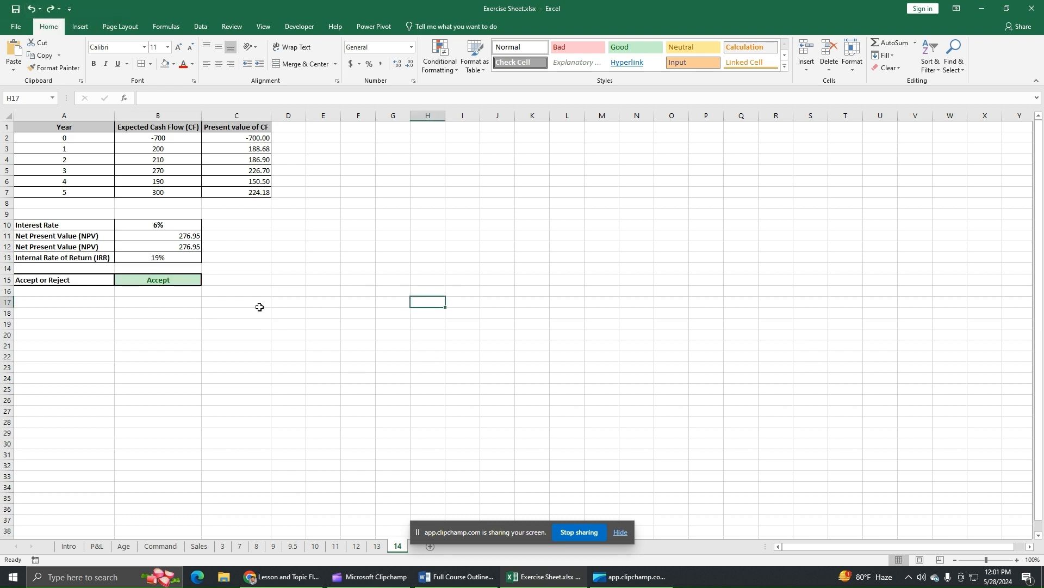